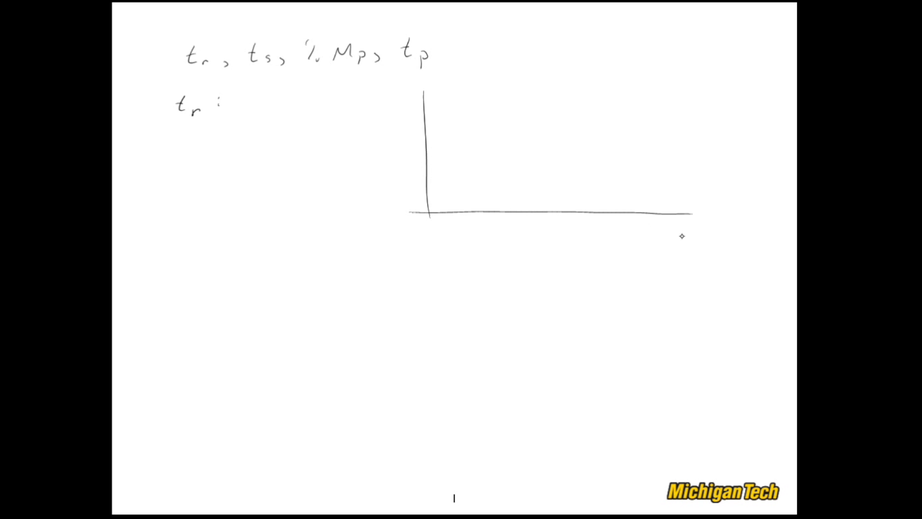
Step: Draw the horizontal time axis and label it t
{"action": "mouse_move", "coordinate": [687, 233]}
{"action": "left_mouse_down"}
{"action": "mouse_move", "coordinate": [700, 244]}
{"action": "mouse_move", "coordinate": [694, 236]}
{"action": "left_mouse_up"}
Step: Label the vertical axis y and draw a dashed steady-state line at 1
{"action": "left_click_drag", "start_coordinate": [371, 99], "coordinate": [377, 121]}
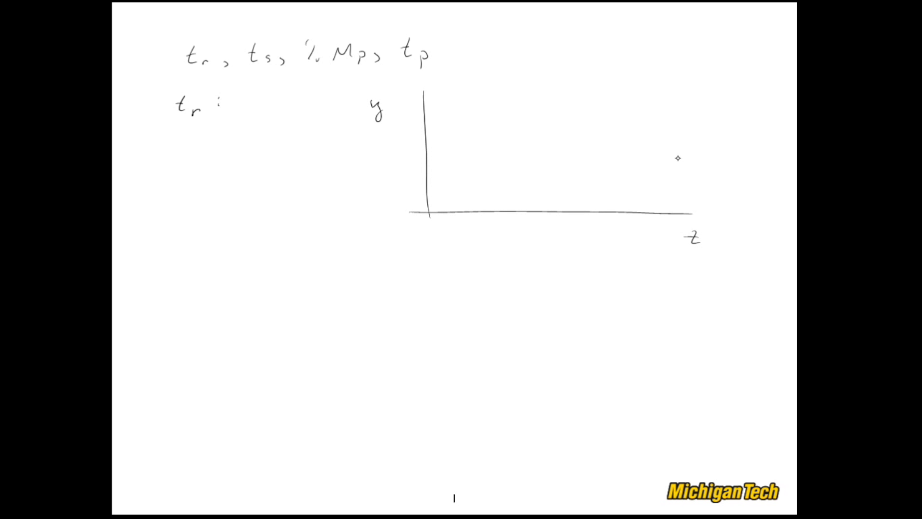
{"action": "left_click_drag", "start_coordinate": [679, 156], "coordinate": [614, 158]}
{"action": "left_click_drag", "start_coordinate": [593, 158], "coordinate": [578, 158]}
{"action": "left_click_drag", "start_coordinate": [558, 158], "coordinate": [514, 158]}
{"action": "left_click_drag", "start_coordinate": [496, 158], "coordinate": [458, 158]}
{"action": "left_click_drag", "start_coordinate": [450, 158], "coordinate": [438, 158]}
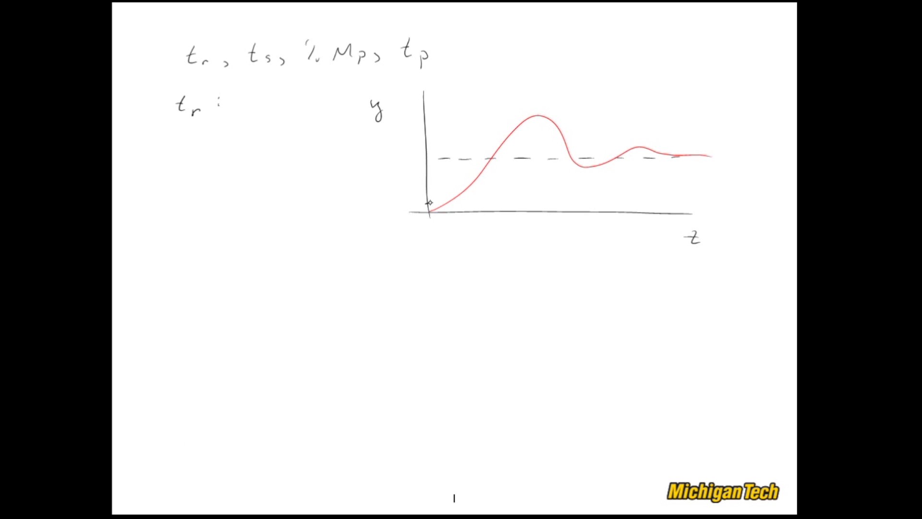
Step: Add tick marks on the y axis and begin writing 10% after tr
{"action": "left_click_drag", "start_coordinate": [426, 204], "coordinate": [430, 203]}
{"action": "left_click_drag", "start_coordinate": [423, 169], "coordinate": [429, 169]}
{"action": "left_click_drag", "start_coordinate": [251, 102], "coordinate": [251, 110]}
{"action": "mouse_move", "coordinate": [263, 101]}
{"action": "left_mouse_down"}
{"action": "mouse_move", "coordinate": [258, 109]}
{"action": "mouse_move", "coordinate": [263, 102]}
{"action": "left_mouse_up"}
Step: Finish the rise-time definition as '10%→90% y' after 'tr :'
{"action": "left_click_drag", "start_coordinate": [283, 100], "coordinate": [275, 111]}
{"action": "mouse_move", "coordinate": [286, 104]}
{"action": "left_mouse_down"}
{"action": "mouse_move", "coordinate": [276, 96]}
{"action": "mouse_move", "coordinate": [317, 108]}
{"action": "mouse_move", "coordinate": [341, 99]}
{"action": "left_mouse_up"}
{"action": "left_click_drag", "start_coordinate": [344, 100], "coordinate": [338, 108]}
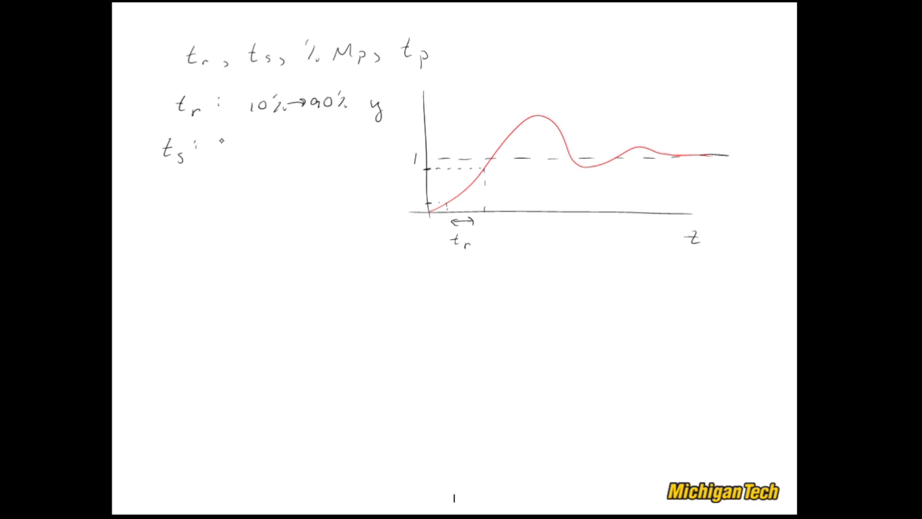
Step: Write the settling bands 'ts : 1%, 2%, 5%' and circle the 1%
{"action": "left_click_drag", "start_coordinate": [223, 140], "coordinate": [221, 151]}
{"action": "mouse_move", "coordinate": [236, 141]}
{"action": "left_mouse_down"}
{"action": "mouse_move", "coordinate": [231, 151]}
{"action": "mouse_move", "coordinate": [279, 150]}
{"action": "left_mouse_up"}
{"action": "mouse_move", "coordinate": [295, 138]}
{"action": "left_mouse_down"}
{"action": "mouse_move", "coordinate": [340, 129]}
{"action": "mouse_move", "coordinate": [346, 148]}
{"action": "left_mouse_up"}
{"action": "left_click", "coordinate": [290, 133]}
{"action": "left_click", "coordinate": [307, 140]}
{"action": "left_click", "coordinate": [345, 135]}
{"action": "left_click", "coordinate": [355, 147]}
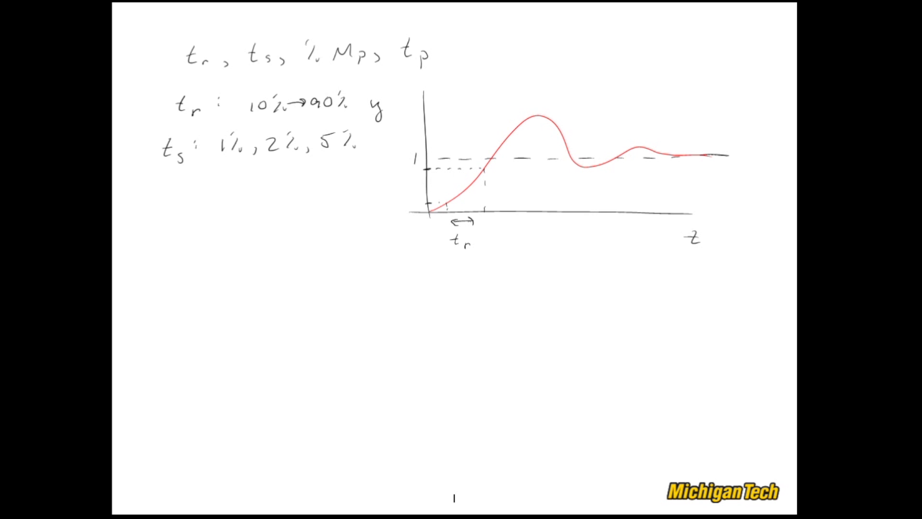
{"action": "left_click_drag", "start_coordinate": [219, 126], "coordinate": [216, 133]}
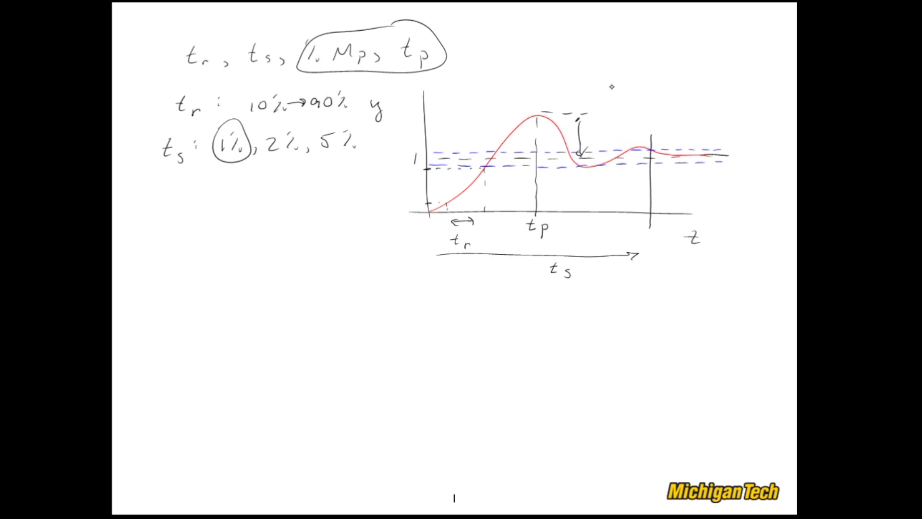
Step: Handwrite 'tp' and '%Mp' below the ts definition
{"action": "mouse_move", "coordinate": [166, 176]}
{"action": "left_mouse_down"}
{"action": "mouse_move", "coordinate": [169, 192]}
{"action": "mouse_move", "coordinate": [173, 183]}
{"action": "left_mouse_up"}
{"action": "left_click_drag", "start_coordinate": [180, 182], "coordinate": [191, 188]}
{"action": "left_click_drag", "start_coordinate": [163, 215], "coordinate": [168, 221]}
{"action": "left_click_drag", "start_coordinate": [191, 211], "coordinate": [206, 219]}
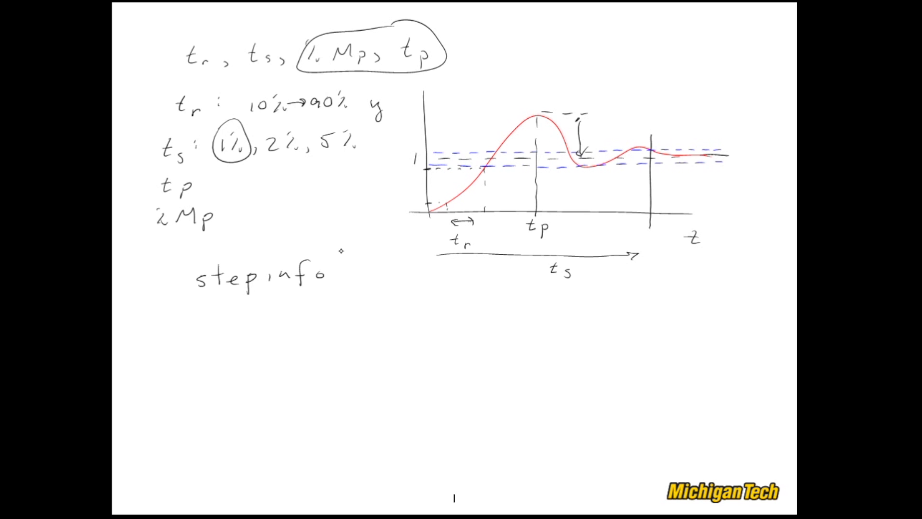
Step: Write 'ltiview' beneath 'stepinfo' as the commands to use
{"action": "mouse_move", "coordinate": [205, 306]}
{"action": "left_mouse_down"}
{"action": "mouse_move", "coordinate": [206, 324]}
{"action": "mouse_move", "coordinate": [219, 323]}
{"action": "left_mouse_up"}
{"action": "mouse_move", "coordinate": [216, 315]}
{"action": "left_mouse_down"}
{"action": "mouse_move", "coordinate": [235, 317]}
{"action": "mouse_move", "coordinate": [234, 304]}
{"action": "mouse_move", "coordinate": [243, 317]}
{"action": "mouse_move", "coordinate": [258, 305]}
{"action": "mouse_move", "coordinate": [264, 317]}
{"action": "mouse_move", "coordinate": [270, 300]}
{"action": "mouse_move", "coordinate": [274, 312]}
{"action": "mouse_move", "coordinate": [307, 310]}
{"action": "left_mouse_up"}
{"action": "left_click", "coordinate": [235, 305]}
{"action": "left_click", "coordinate": [271, 302]}
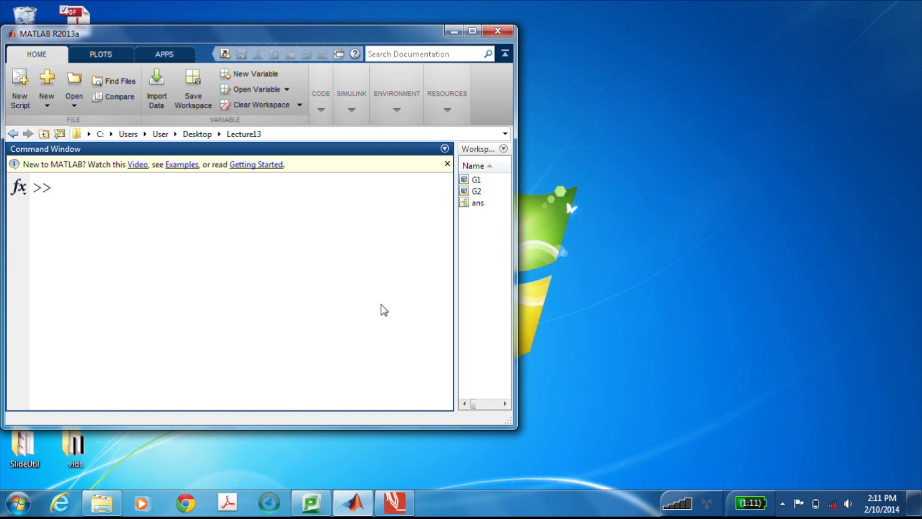
Step: Define G1=tf([25],[1 2 25]) and run stepinfo(G1), showing RiseTime 0.2411, SettlingTime 3.9192
{"action": "type", "text": "G1=tf(["}
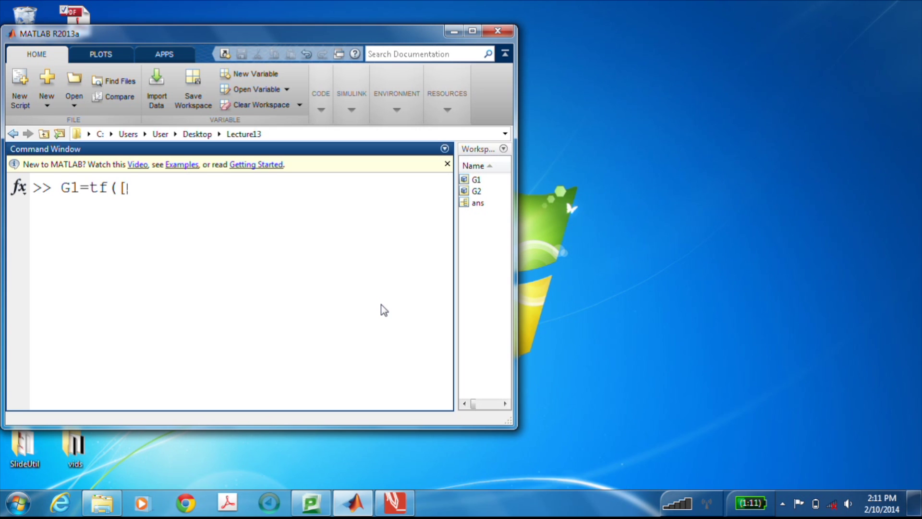
{"action": "type", "text": "25],[1 2 25"}
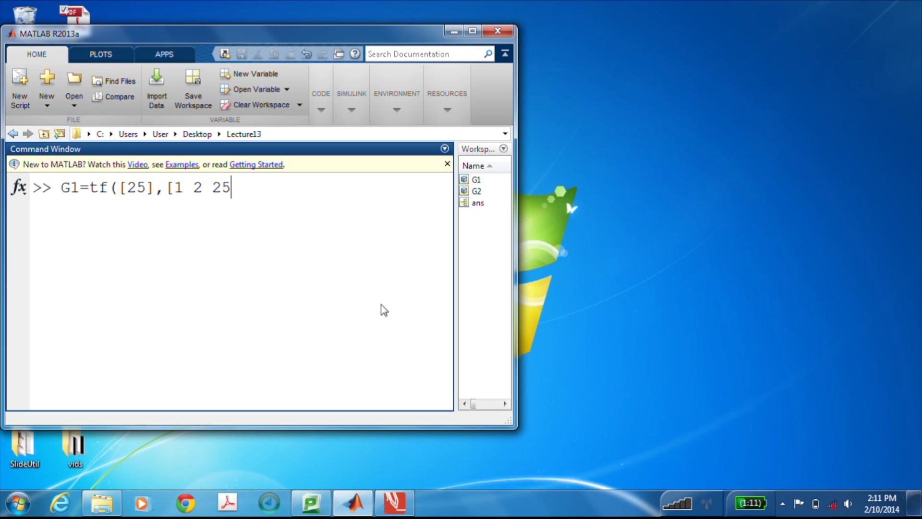
{"action": "type", "text": "])"}
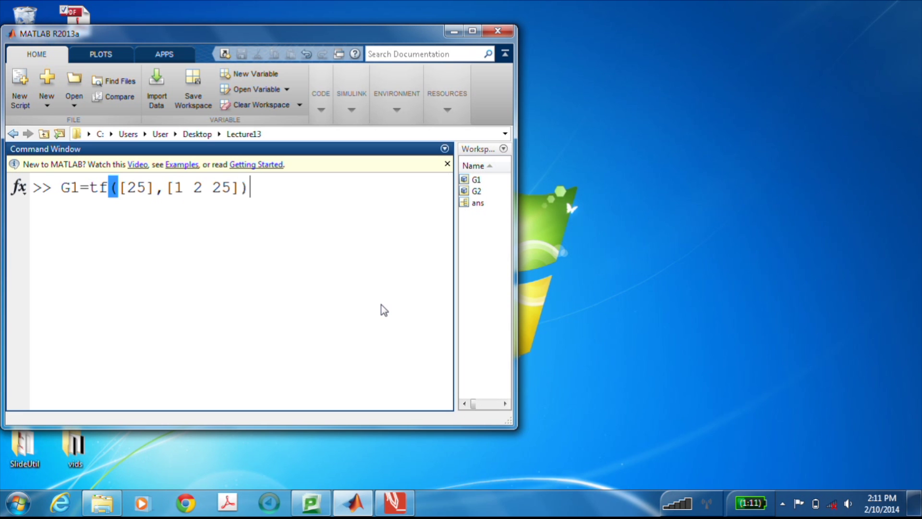
{"action": "key", "text": "Return"}
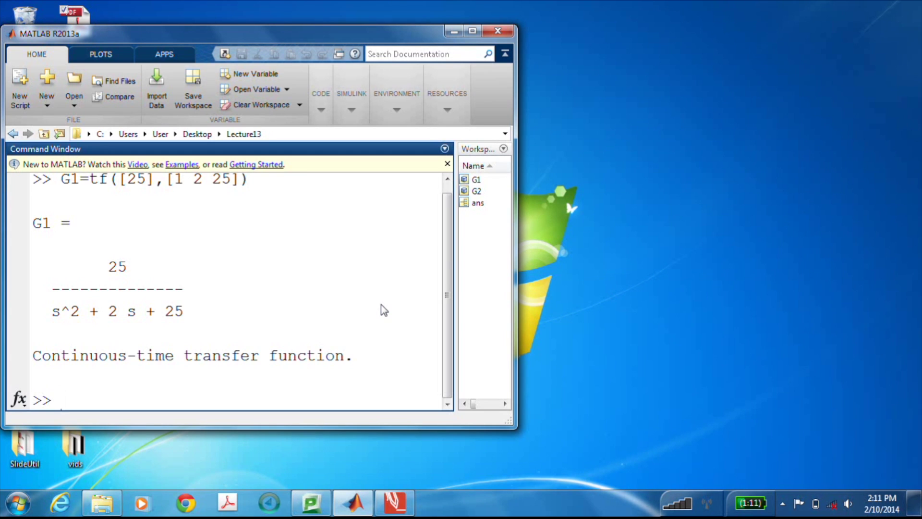
{"action": "type", "text": "stepinfo(G1)"}
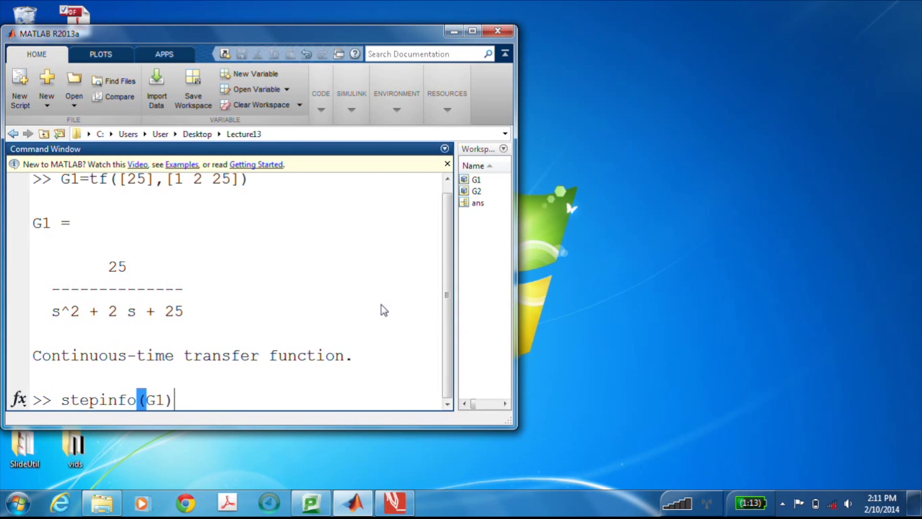
{"action": "key", "text": "Return"}
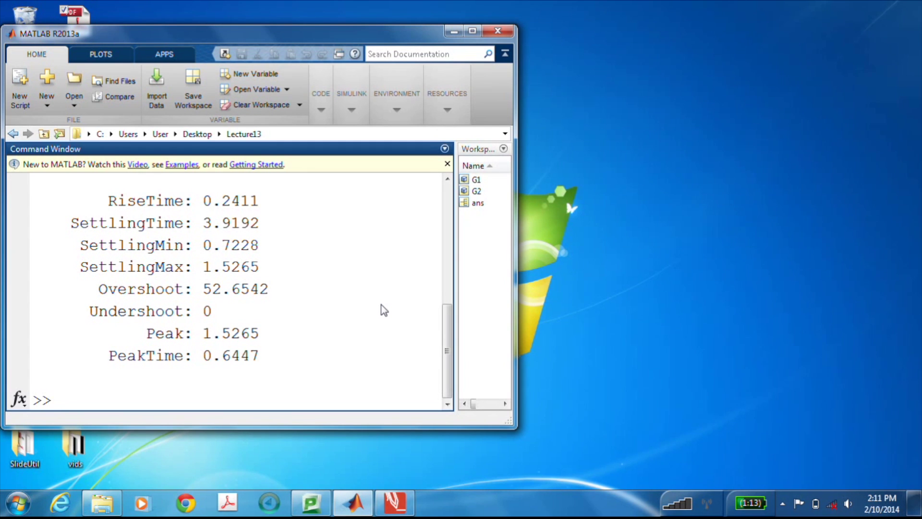
Step: Open G1's step response with ltiview(G1) and enlarge the LTI Viewer window
{"action": "type", "text": "ltiview(G1)"}
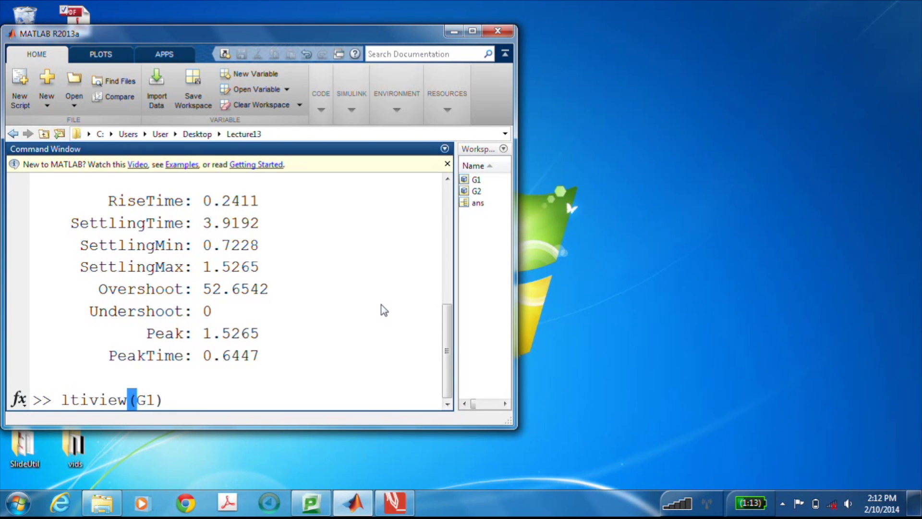
{"action": "key", "text": "Return"}
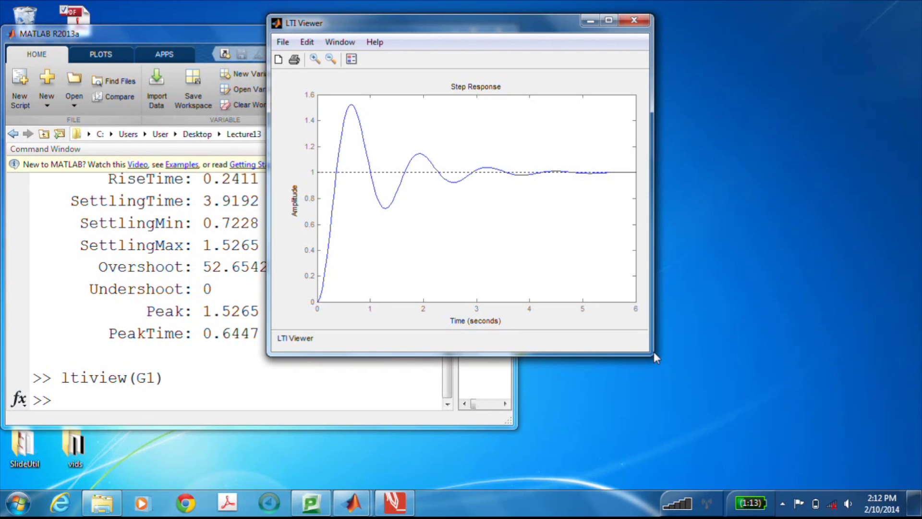
{"action": "left_click_drag", "start_coordinate": [652, 355], "coordinate": [875, 442]}
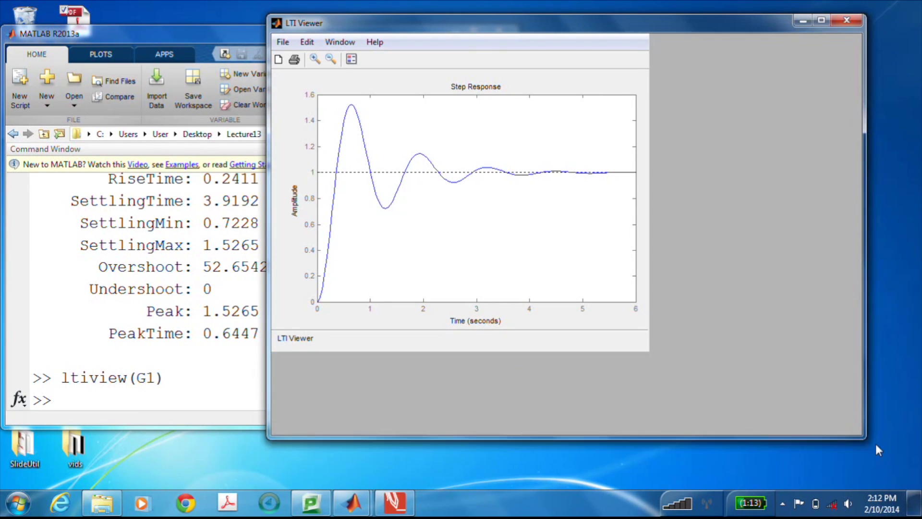
Step: Mark the peak response on the curve: amplitude 1.53, 52.7% overshoot at 0.645 s
{"action": "right_click", "coordinate": [513, 272]}
{"action": "mouse_move", "coordinate": [545, 311]}
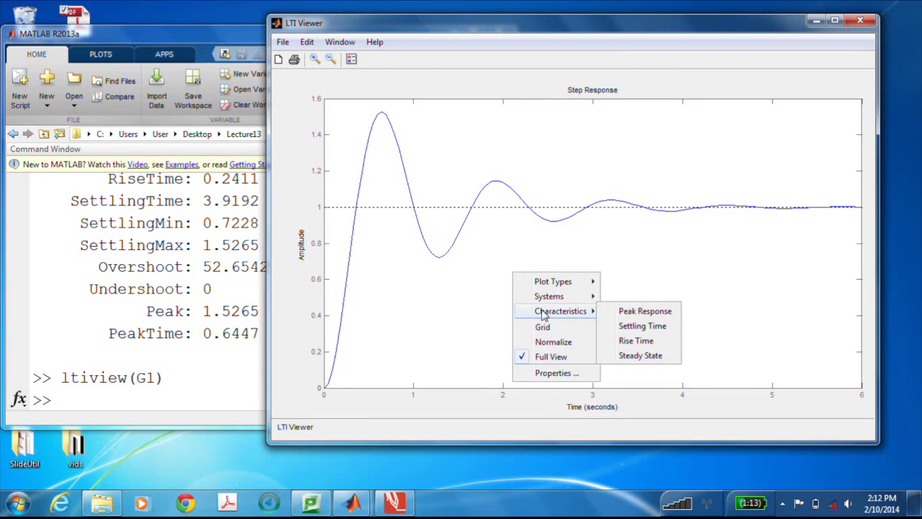
{"action": "left_click", "coordinate": [633, 310]}
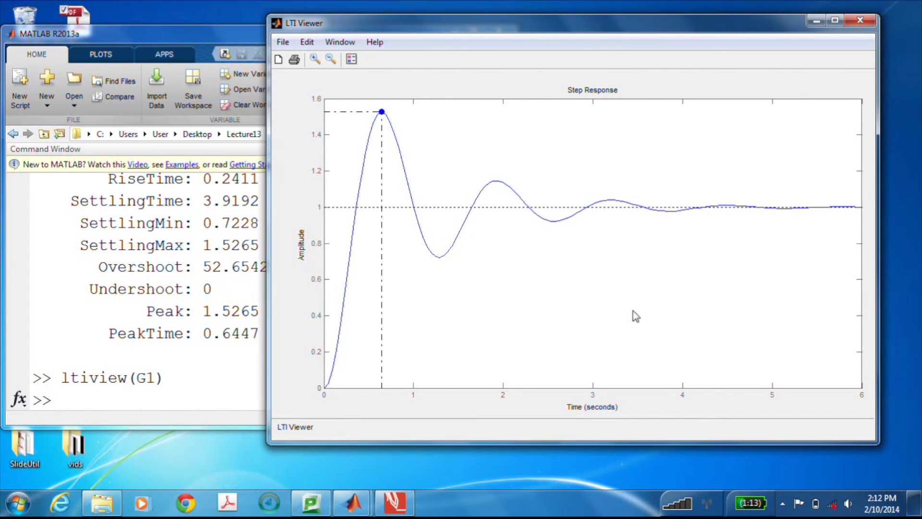
{"action": "mouse_move", "coordinate": [382, 117]}
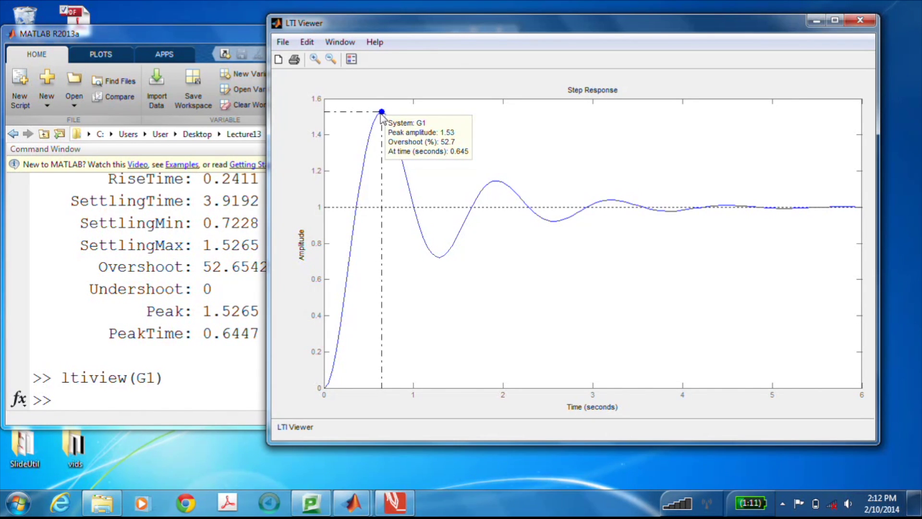
Step: Change the settling-time threshold from 2% to 1% in the LTI Viewer preferences
{"action": "left_click", "coordinate": [307, 43]}
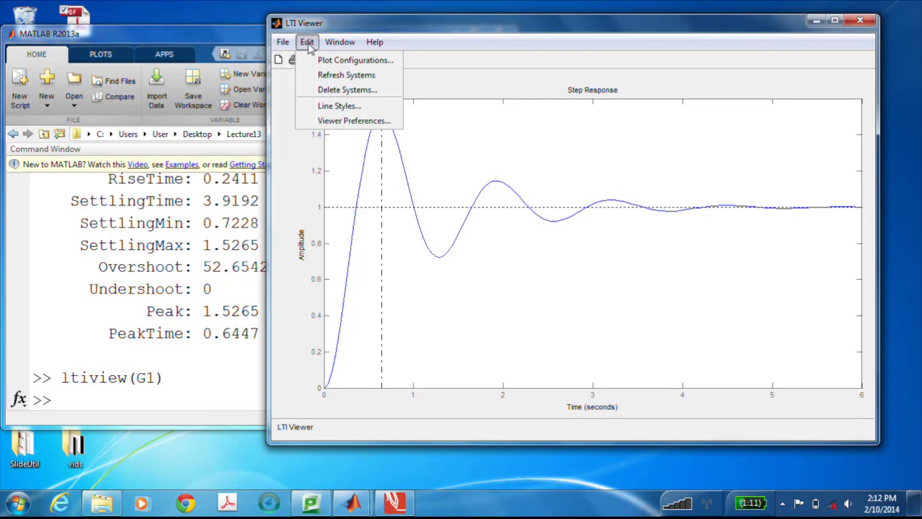
{"action": "left_click", "coordinate": [331, 122]}
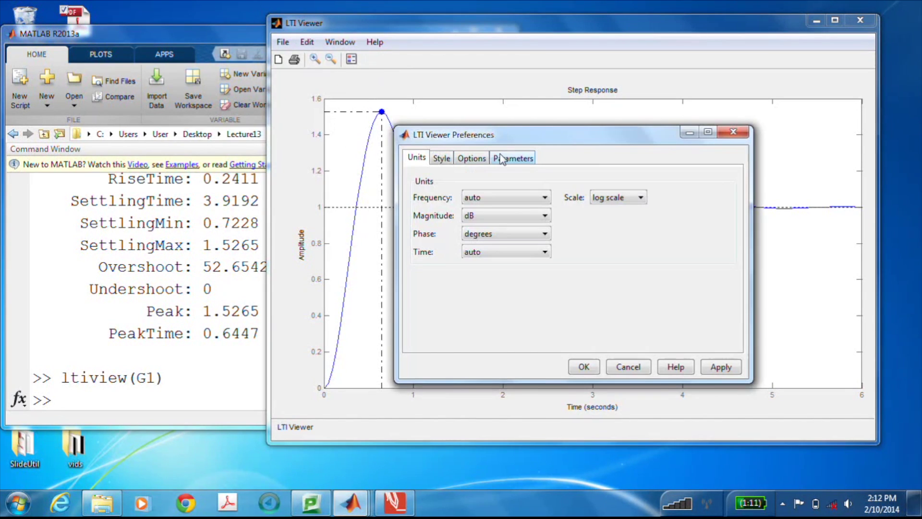
{"action": "left_click", "coordinate": [475, 157]}
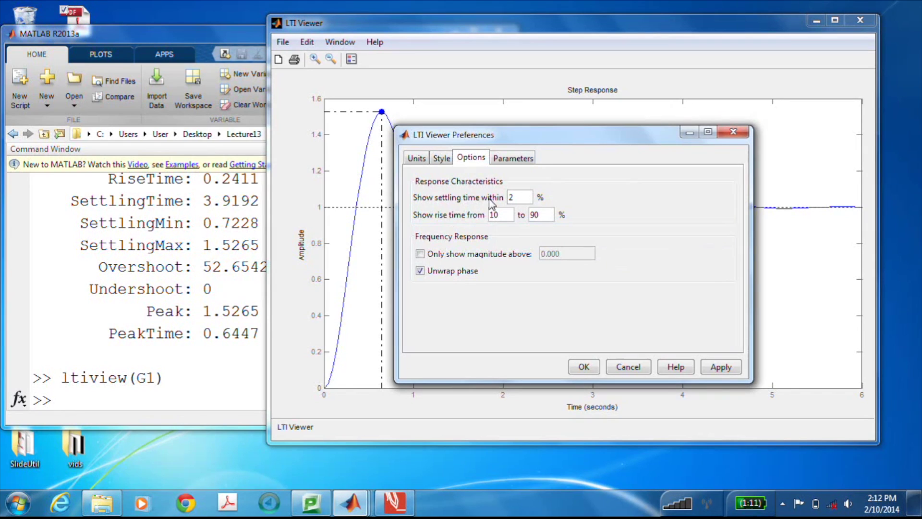
{"action": "left_click", "coordinate": [527, 201]}
{"action": "key", "text": "BackSpace"}
{"action": "type", "text": "1"}
{"action": "left_click", "coordinate": [583, 366]}
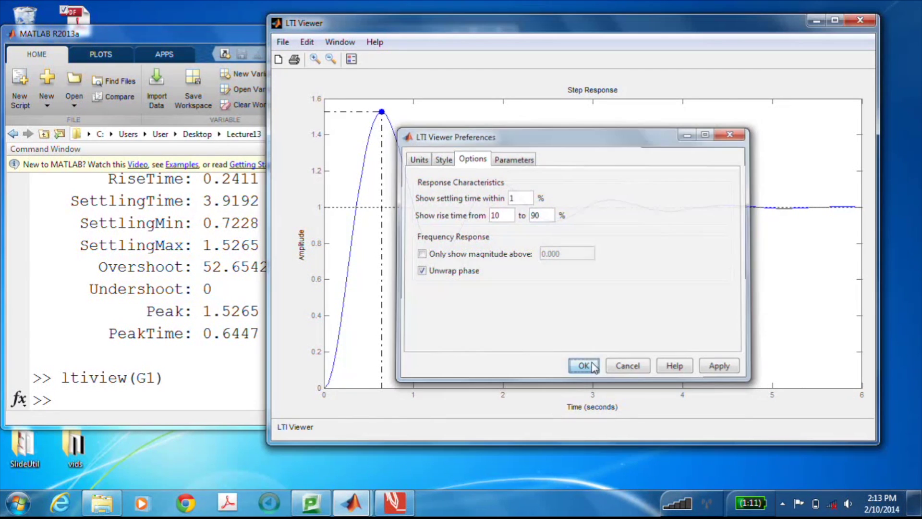
Step: Add the settling-time marker to the step plot, at about 4.58 s
{"action": "right_click", "coordinate": [568, 163]}
{"action": "mouse_move", "coordinate": [595, 201]}
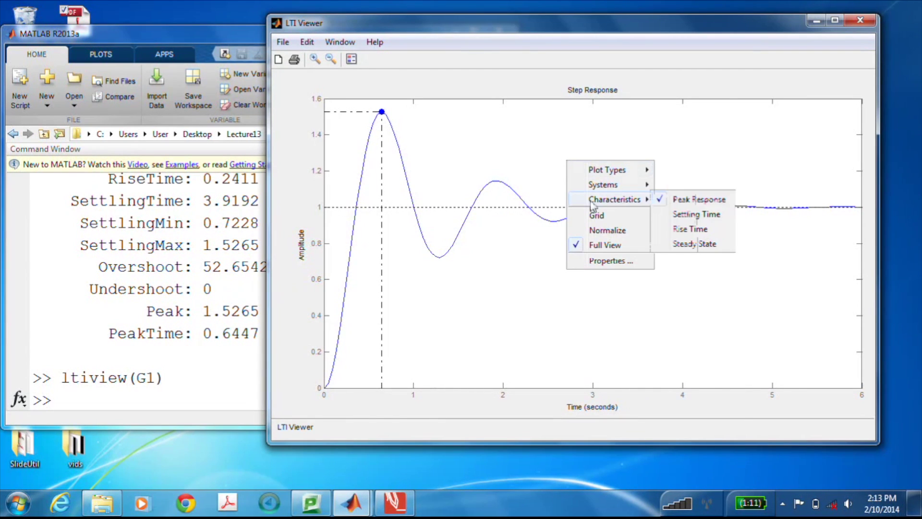
{"action": "left_click", "coordinate": [678, 215]}
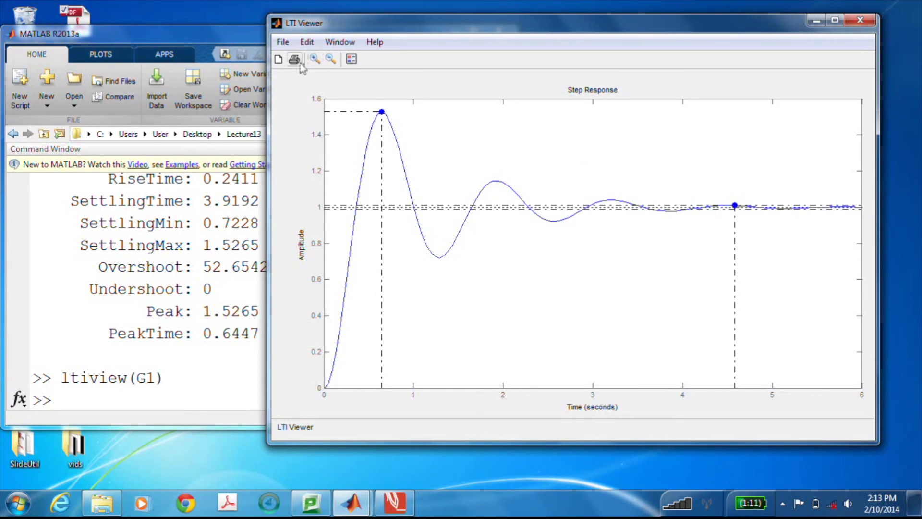
{"action": "left_click", "coordinate": [315, 59]}
Step: Zoom into the settling region, about 3.2–5.2 s and amplitude 0.9–1.1, to inspect the 4.58 s marker
{"action": "left_click_drag", "start_coordinate": [606, 182], "coordinate": [771, 227]}
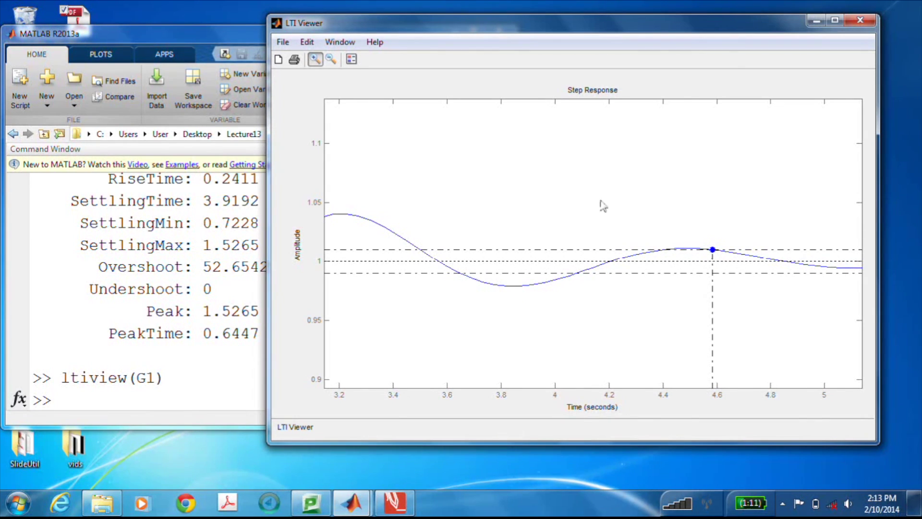
{"action": "left_click", "coordinate": [315, 59]}
{"action": "mouse_move", "coordinate": [713, 250]}
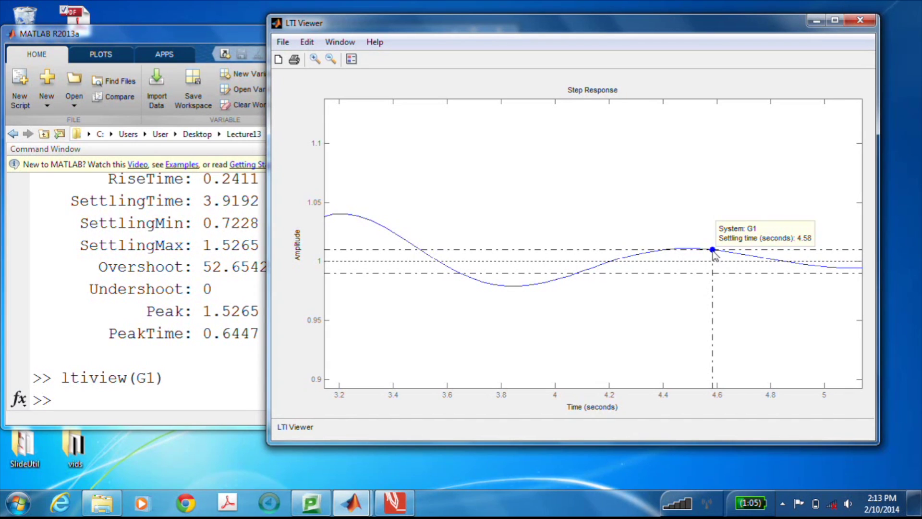
{"action": "left_click", "coordinate": [307, 42]}
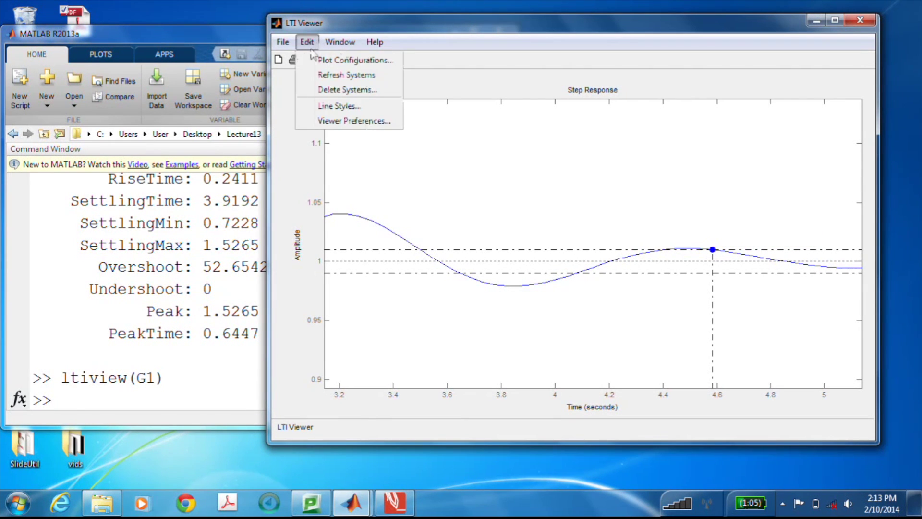
Step: Set the settling-time criterion back to 2%, moving G1's settling marker to 3.92 s
{"action": "left_click", "coordinate": [329, 121]}
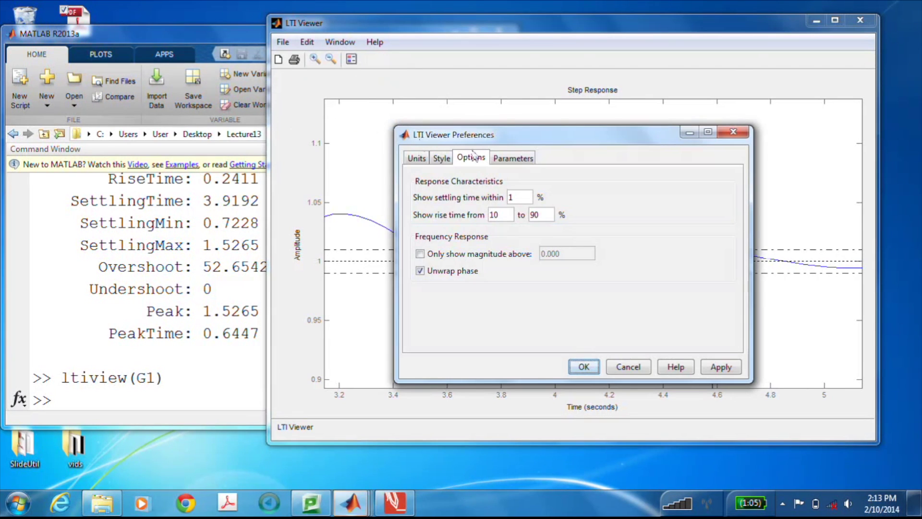
{"action": "left_click", "coordinate": [528, 201]}
{"action": "type", "text": "2"}
{"action": "left_click", "coordinate": [583, 367]}
{"action": "mouse_move", "coordinate": [536, 288]}
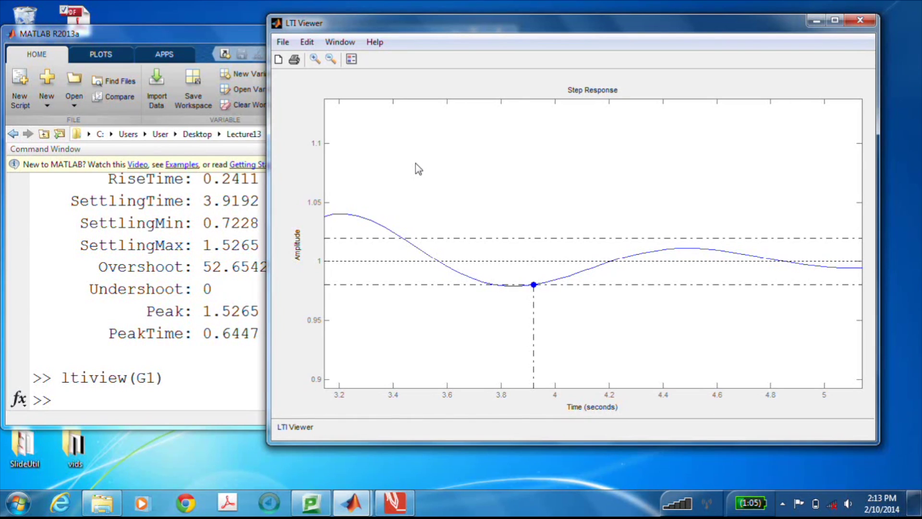
{"action": "left_click", "coordinate": [315, 59]}
Step: Reset to the full response view and add G1's rise-time marker, reading 0.241 s
{"action": "double_click", "coordinate": [493, 197]}
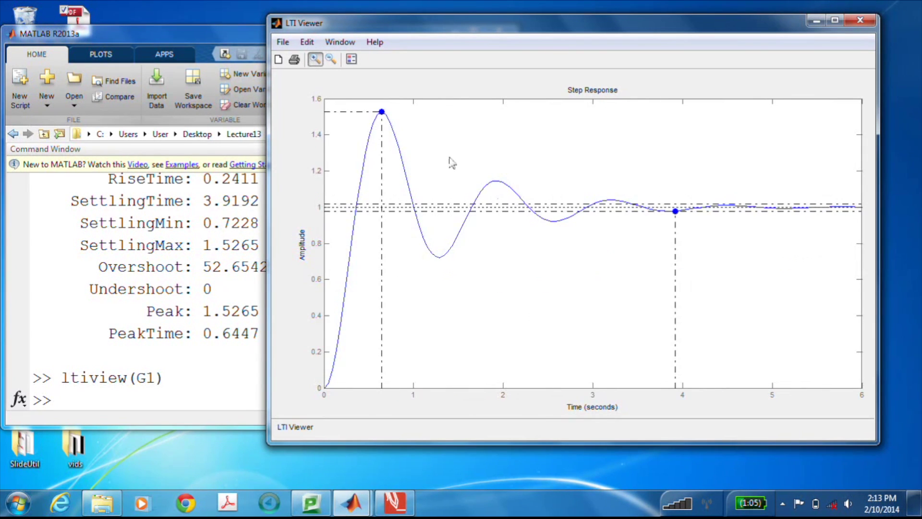
{"action": "left_click", "coordinate": [315, 60]}
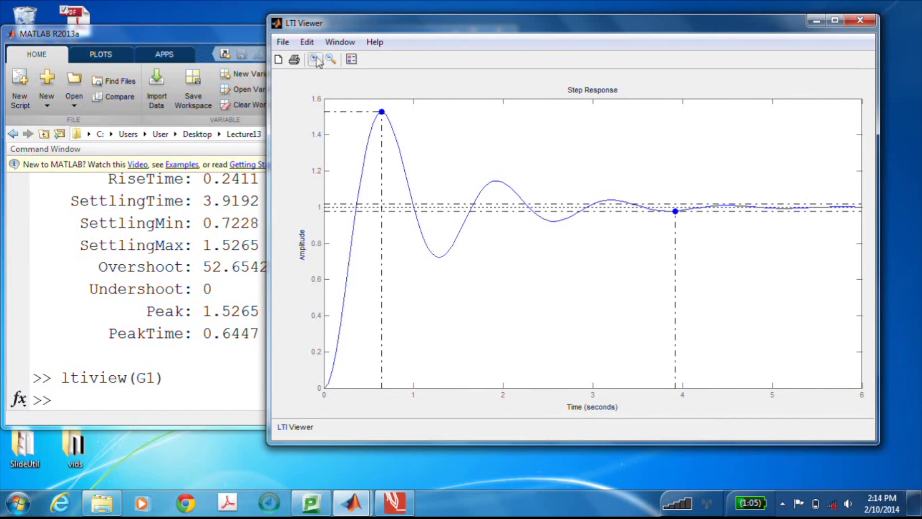
{"action": "right_click", "coordinate": [544, 136]}
{"action": "mouse_move", "coordinate": [569, 179]}
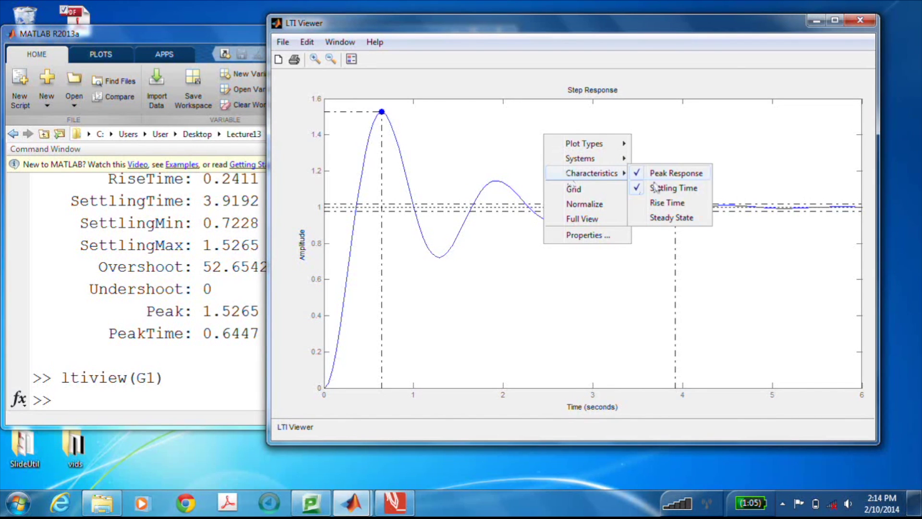
{"action": "left_click", "coordinate": [667, 202]}
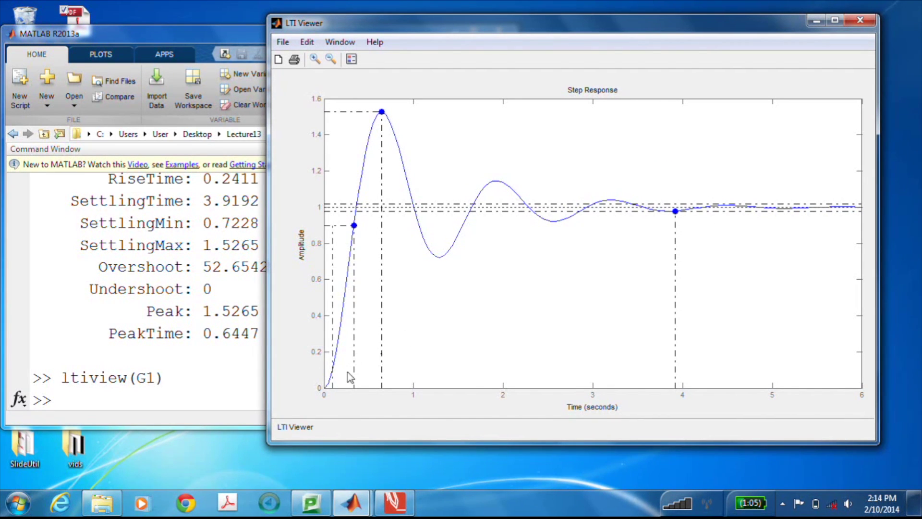
{"action": "left_click", "coordinate": [353, 226]}
Step: Close the LTI Viewer window from its File menu
{"action": "mouse_move", "coordinate": [354, 225]}
{"action": "left_click", "coordinate": [283, 43]}
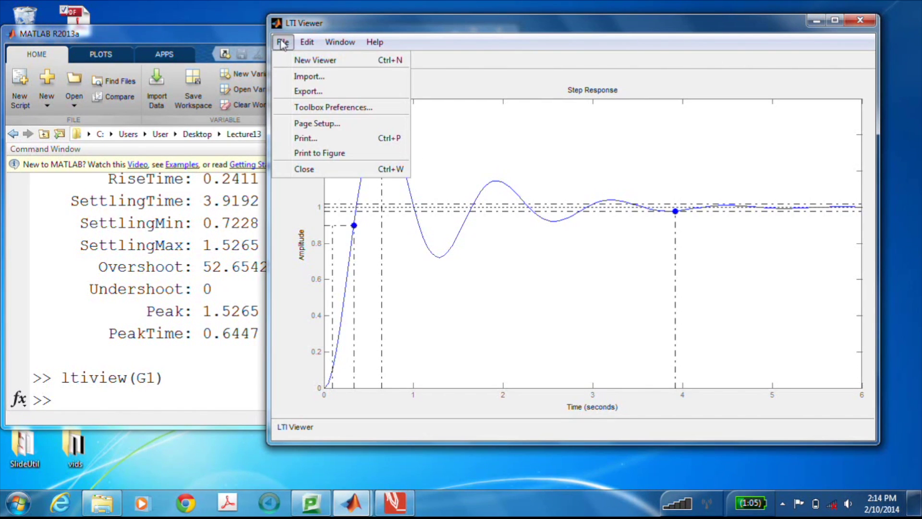
{"action": "left_click", "coordinate": [313, 169]}
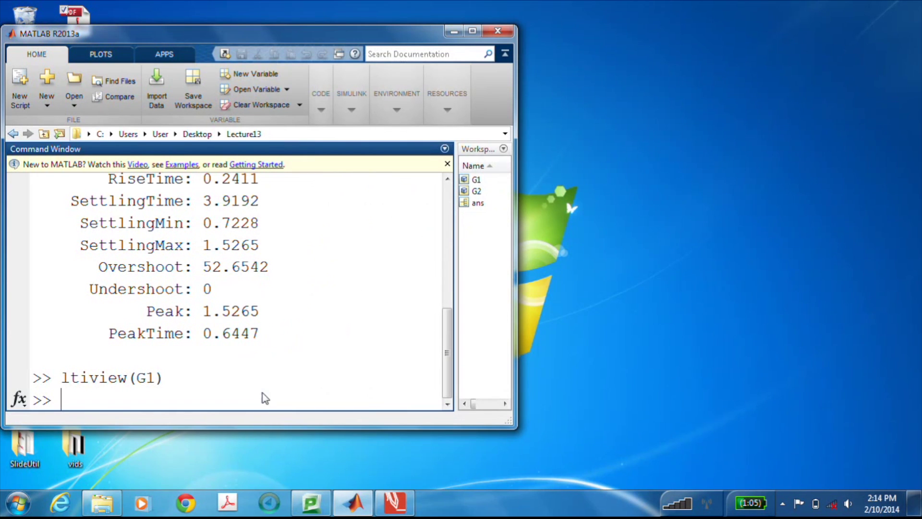
Step: Define G2 = tf(500*[1 2],conv([1 2 20],[1 1 25])) so it prints, then type ltiview
{"action": "type", "text": "G2 = tf(["}
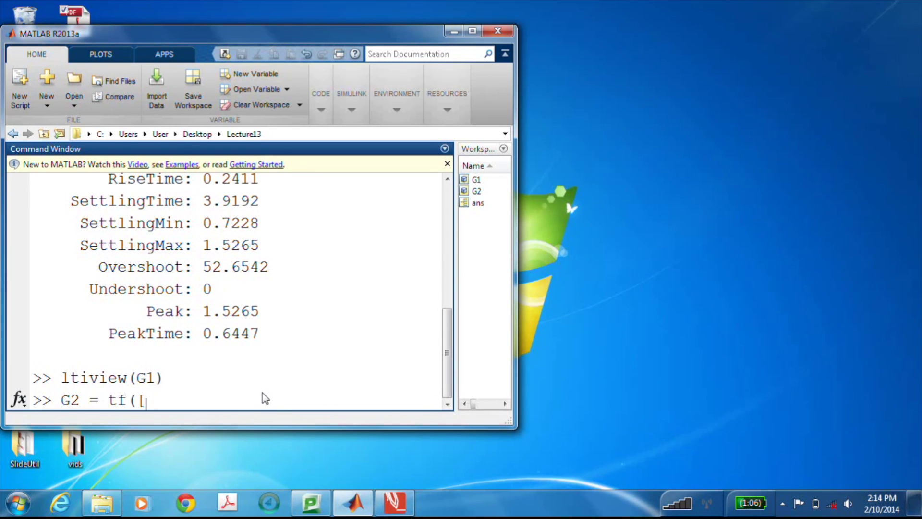
{"action": "key", "text": "BackSpace"}
{"action": "type", "text": "500*[1 2]"}
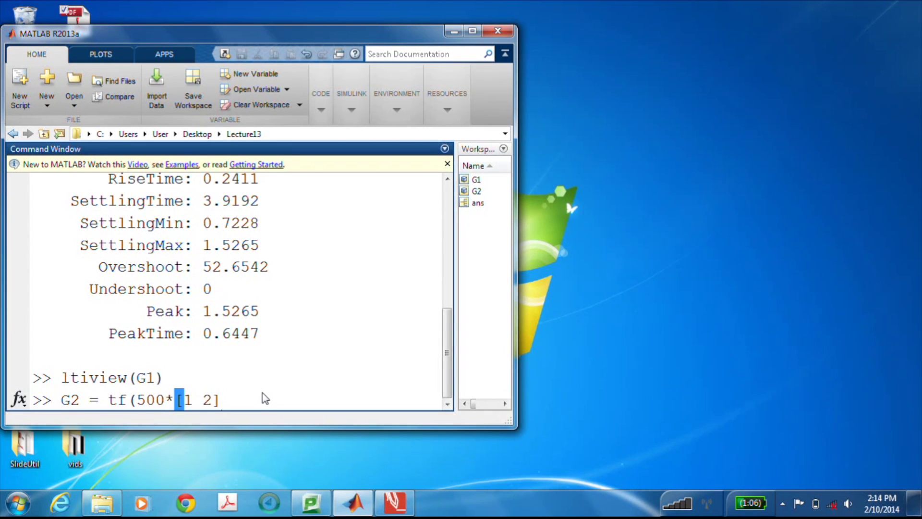
{"action": "type", "text": ",conv(["}
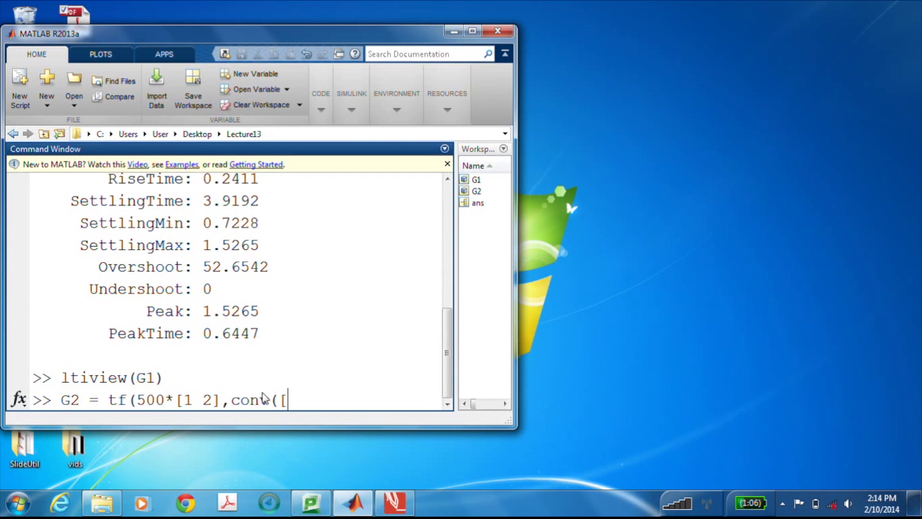
{"action": "type", "text": "],[]));"}
{"action": "key", "text": "BackSpace"}
{"action": "key", "text": "Left"}
{"action": "key", "text": "Left"}
{"action": "key", "text": "Left"}
{"action": "key", "text": "Left"}
{"action": "key", "text": "Left"}
{"action": "key", "text": "Left"}
{"action": "type", "text": "1 2 20"}
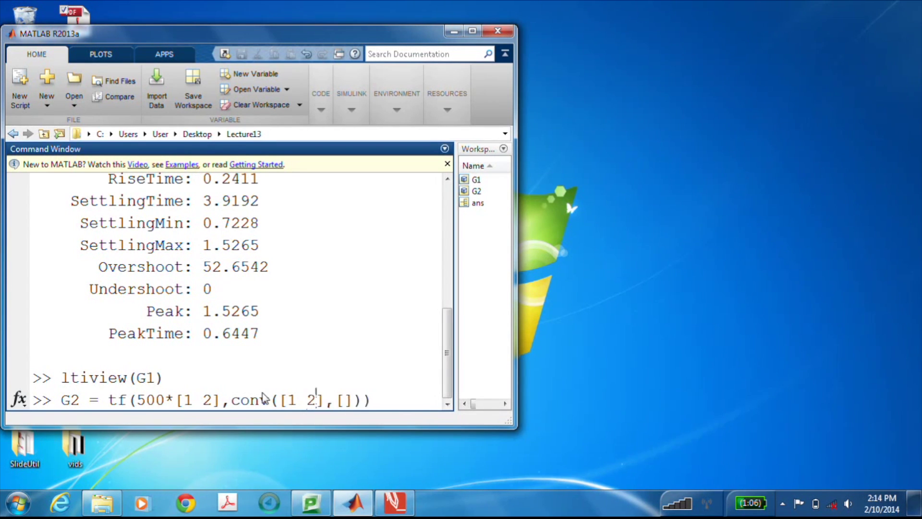
{"action": "key", "text": "Right"}
{"action": "key", "text": "Right"}
{"action": "key", "text": "Right"}
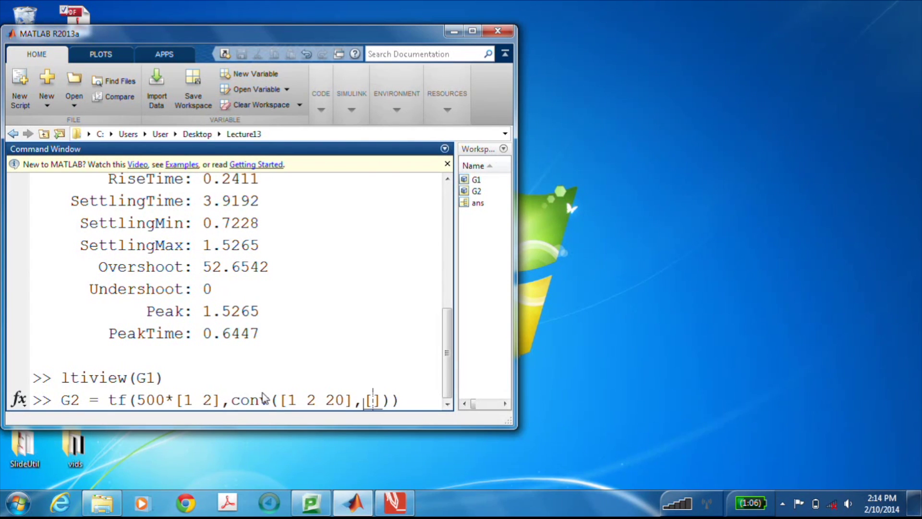
{"action": "type", "text": "1 1 25"}
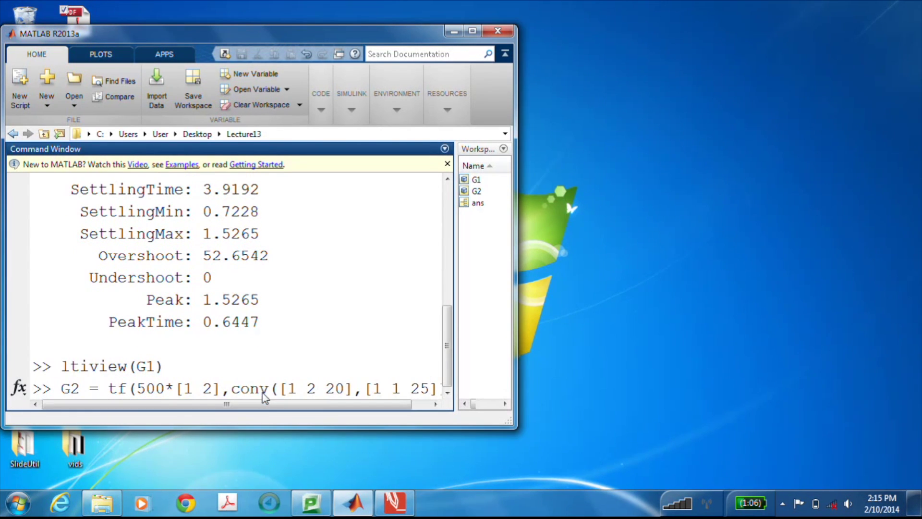
{"action": "key", "text": "Return"}
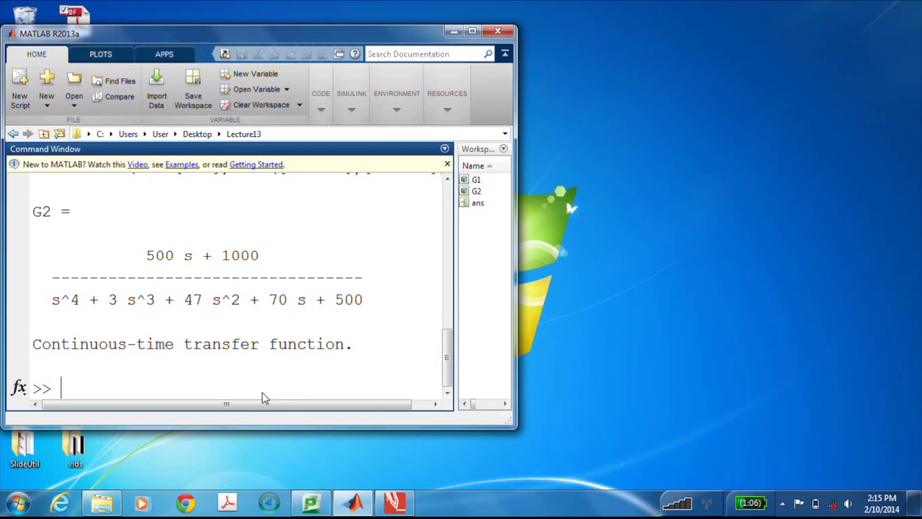
{"action": "type", "text": "ltiview"}
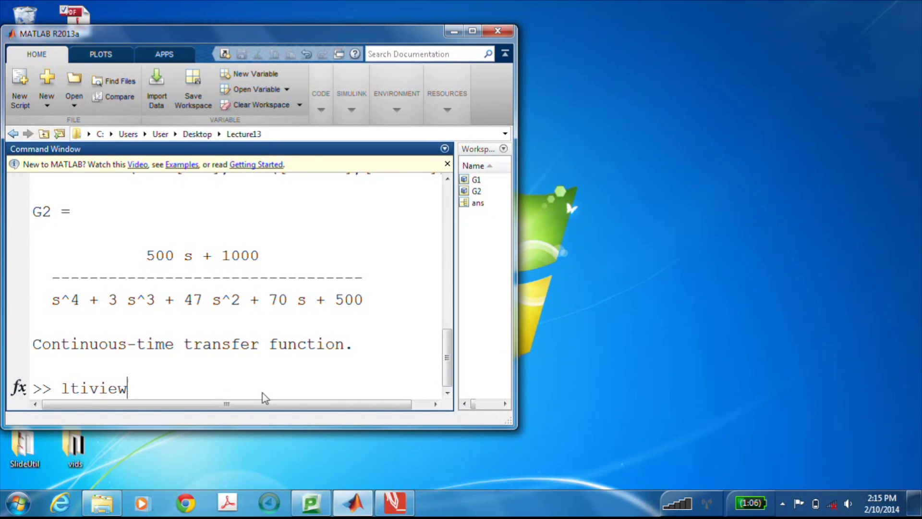
Step: Launch a new LTI Viewer, move it right, and dismiss the no-systems-to-export error
{"action": "key", "text": "Return"}
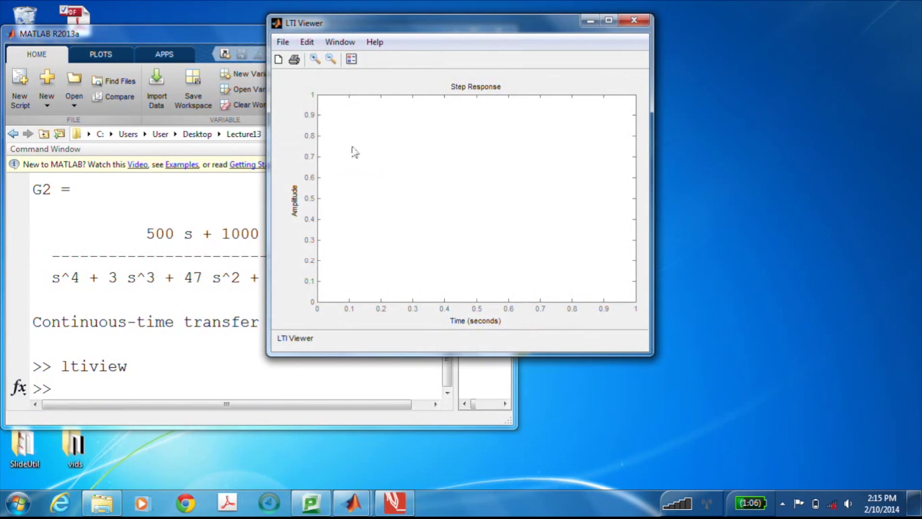
{"action": "left_click_drag", "start_coordinate": [361, 32], "coordinate": [428, 40]}
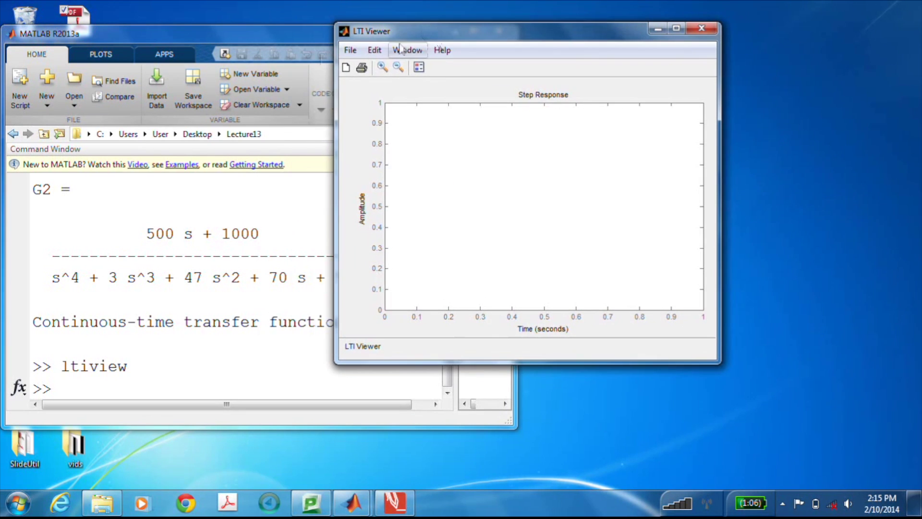
{"action": "left_click", "coordinate": [350, 50]}
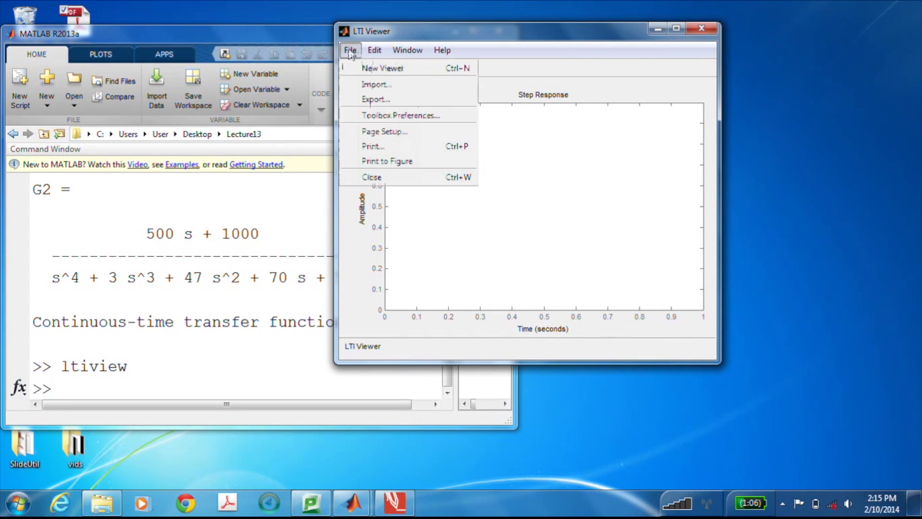
{"action": "left_click", "coordinate": [372, 102]}
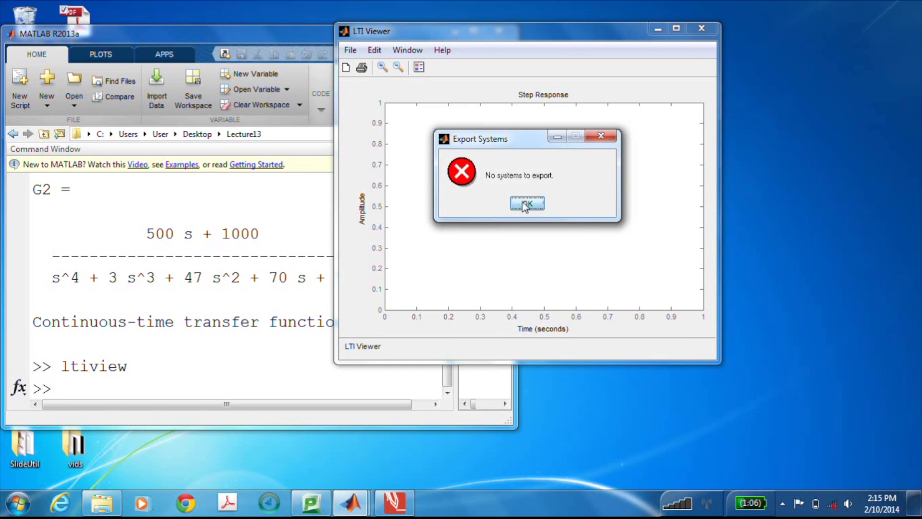
{"action": "left_click", "coordinate": [526, 204]}
Step: Import G1 and G2 from the workspace to plot both step responses
{"action": "left_click", "coordinate": [350, 50]}
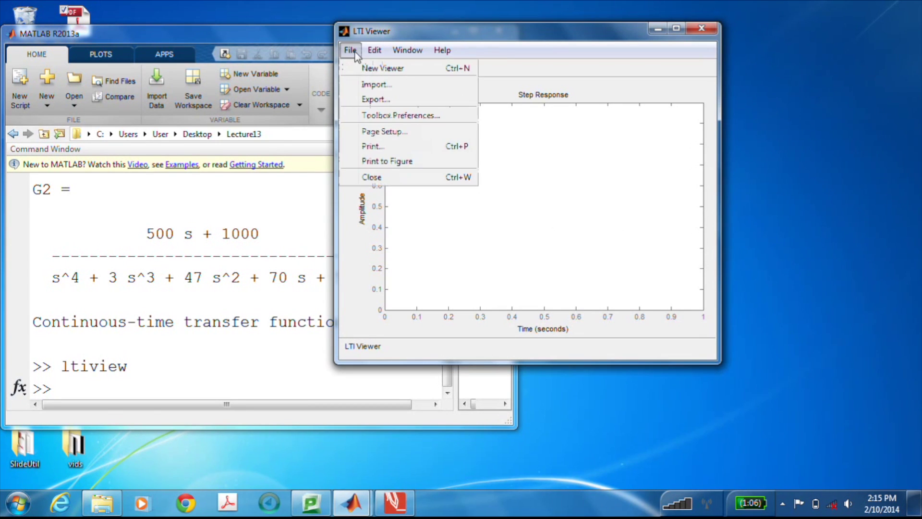
{"action": "left_click", "coordinate": [365, 84]}
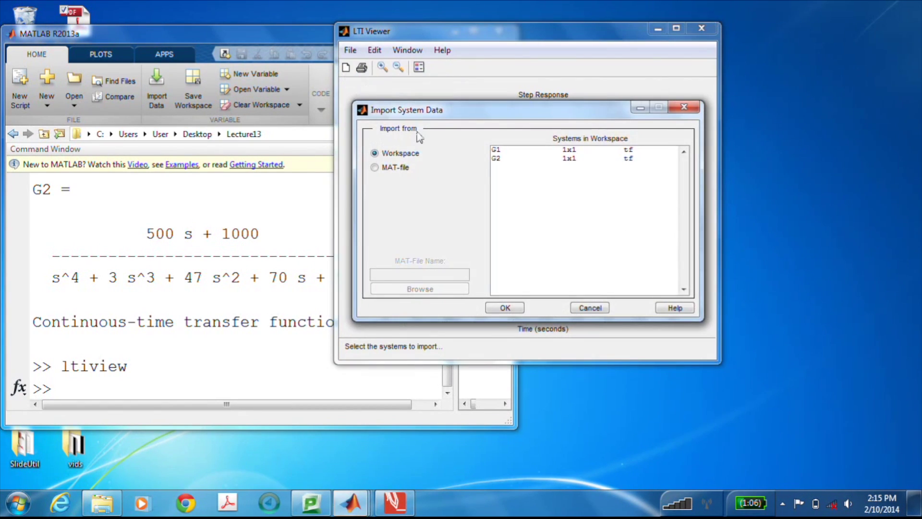
{"action": "left_click", "coordinate": [497, 152]}
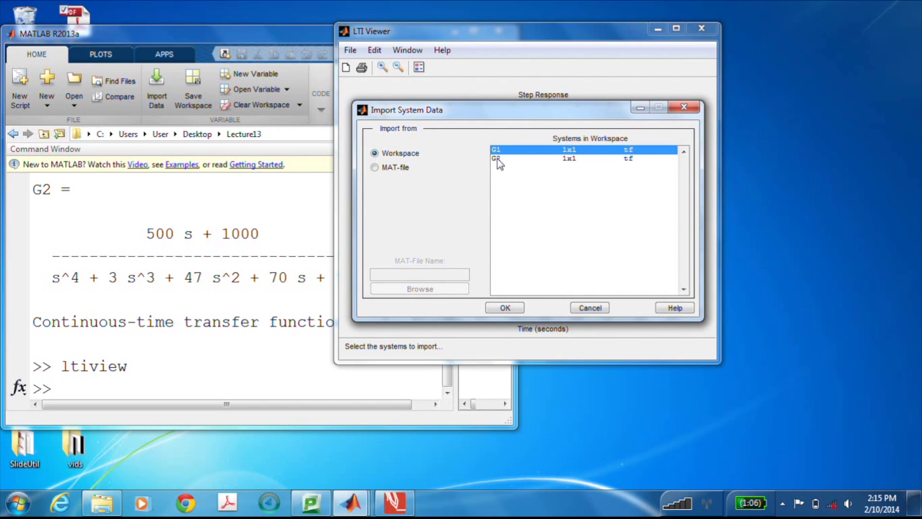
{"action": "left_click", "coordinate": [497, 158], "text": "shift"}
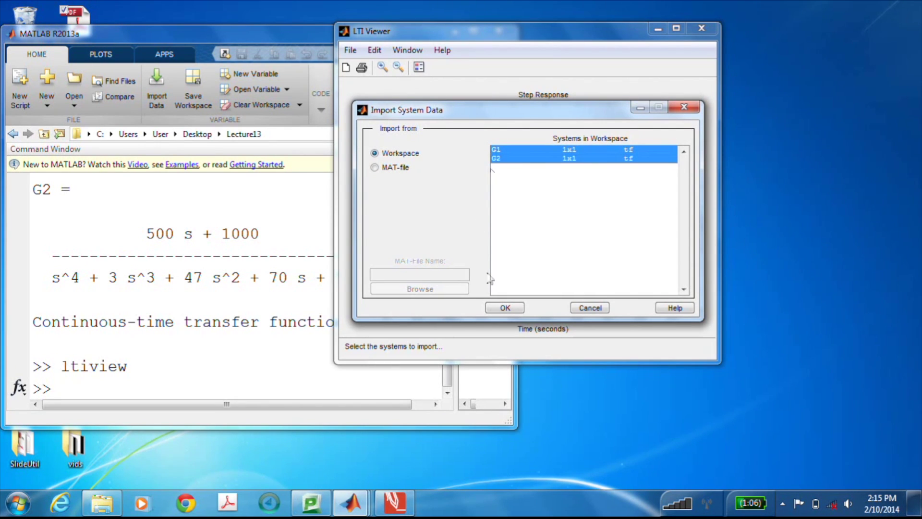
{"action": "left_click", "coordinate": [500, 308]}
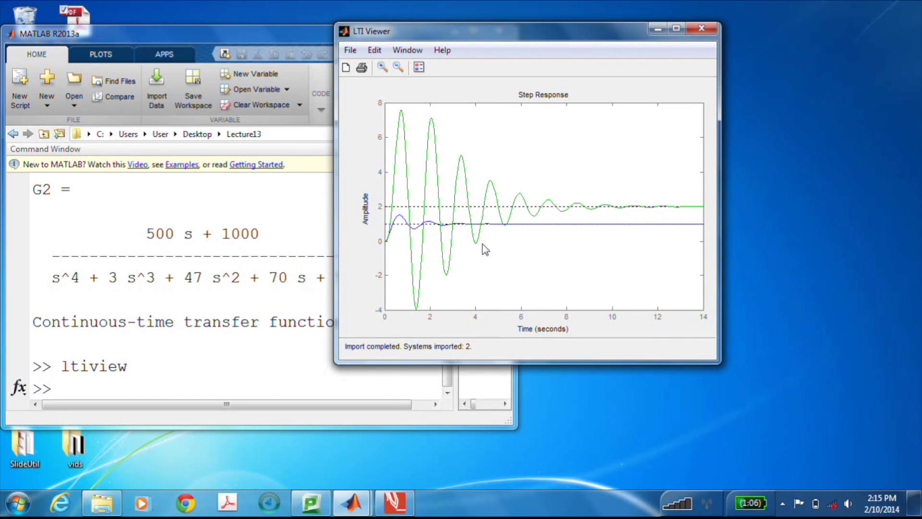
{"action": "left_click_drag", "start_coordinate": [459, 41], "coordinate": [527, 34]}
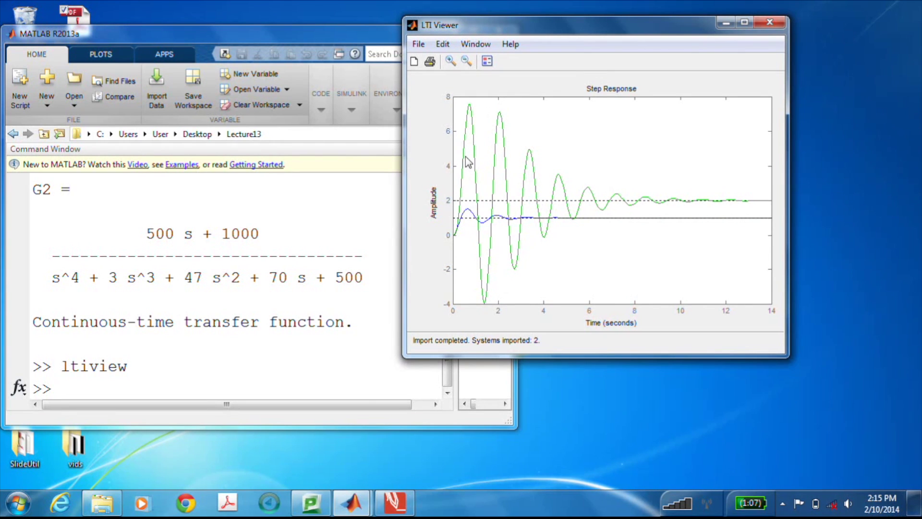
{"action": "left_click", "coordinate": [472, 120]}
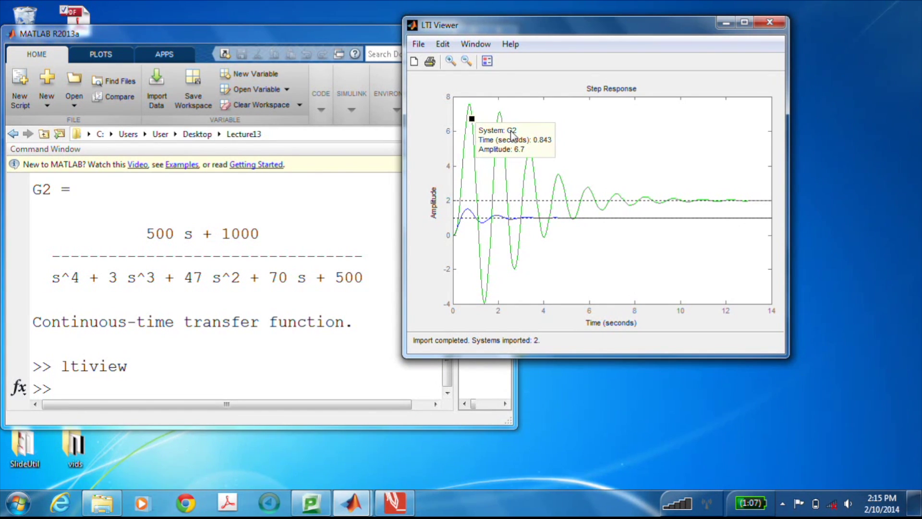
{"action": "key", "text": "alt+Tab"}
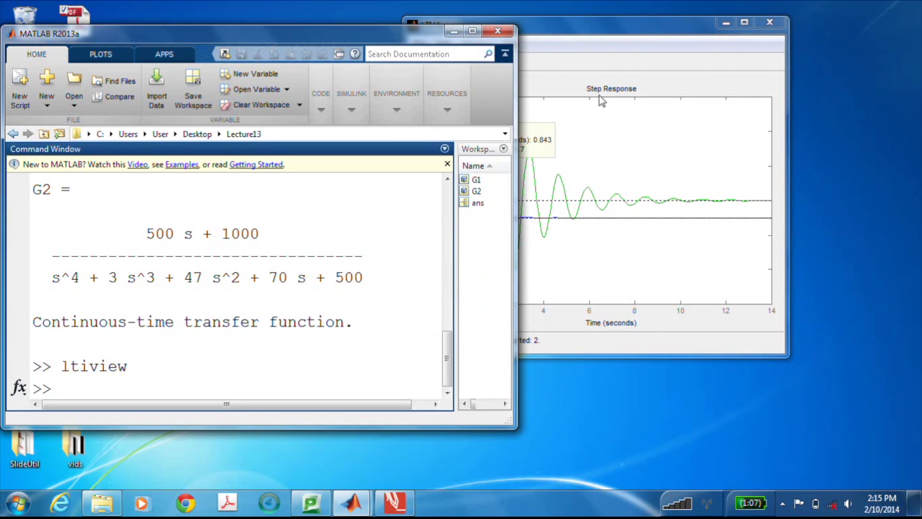
{"action": "left_click", "coordinate": [609, 32]}
{"action": "left_click", "coordinate": [564, 99]}
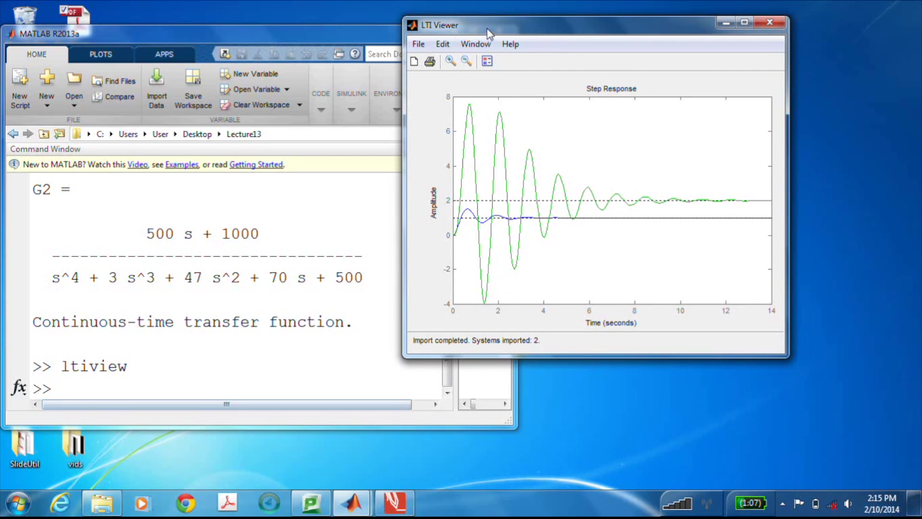
{"action": "left_click_drag", "start_coordinate": [487, 29], "coordinate": [551, 48]}
Step: Run stepinfo(G2), showing RiseTime 0.1708, SettlingTime 9.1957 and Peak 7.5720, then return to the viewer
{"action": "left_click", "coordinate": [252, 377]}
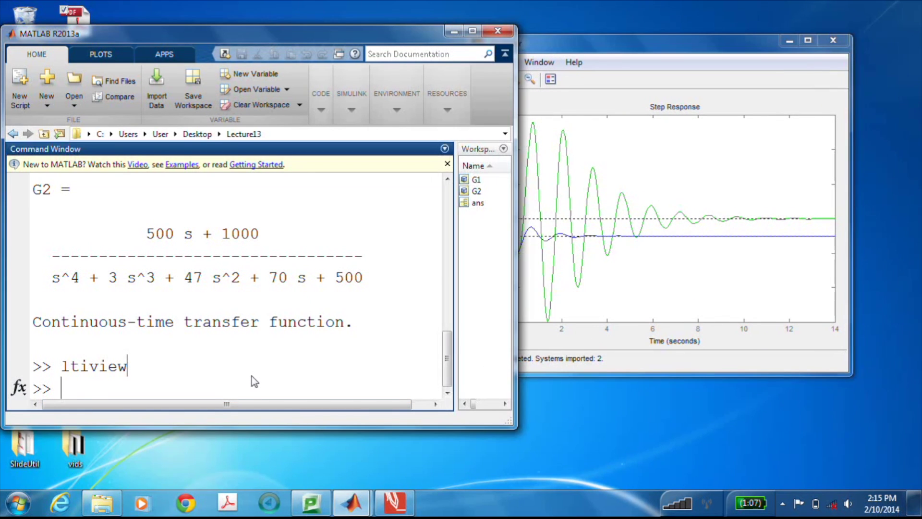
{"action": "type", "text": "stepinfo"}
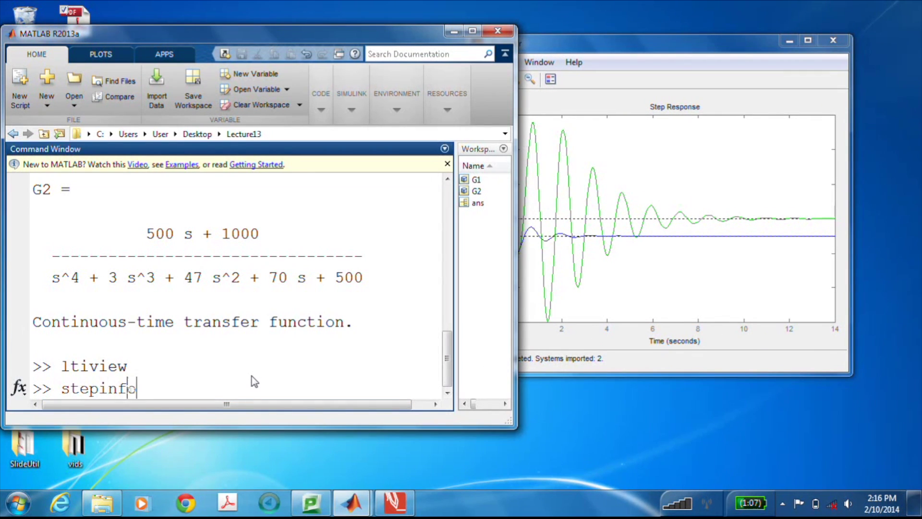
{"action": "type", "text": "(G2)"}
{"action": "key", "text": "Return"}
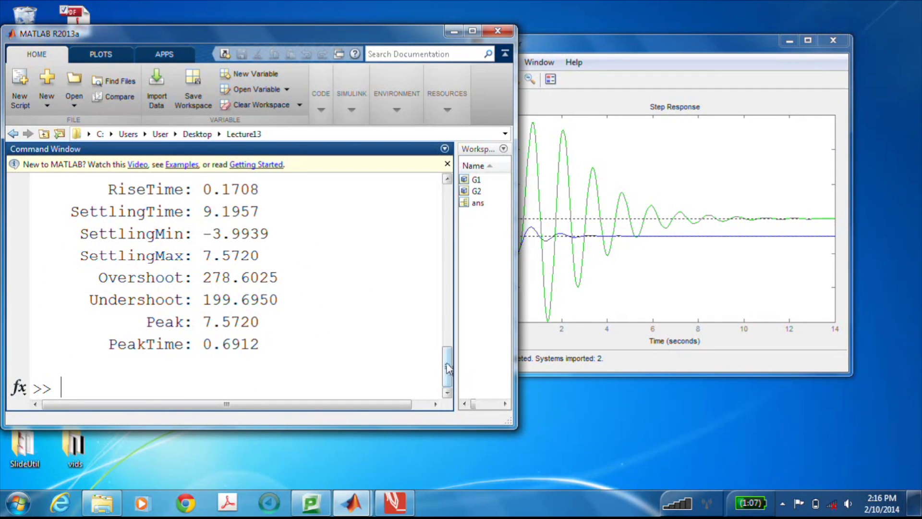
{"action": "left_click_drag", "start_coordinate": [449, 369], "coordinate": [448, 364]}
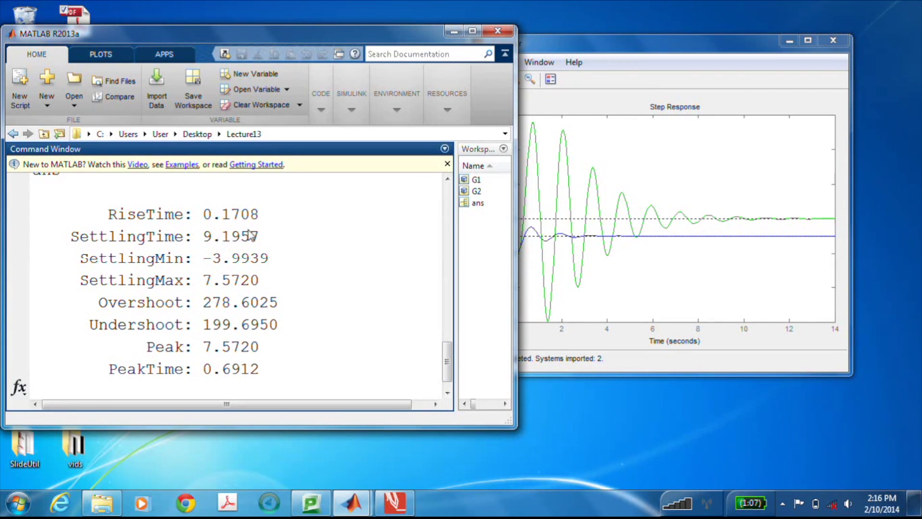
{"action": "left_click", "coordinate": [634, 53]}
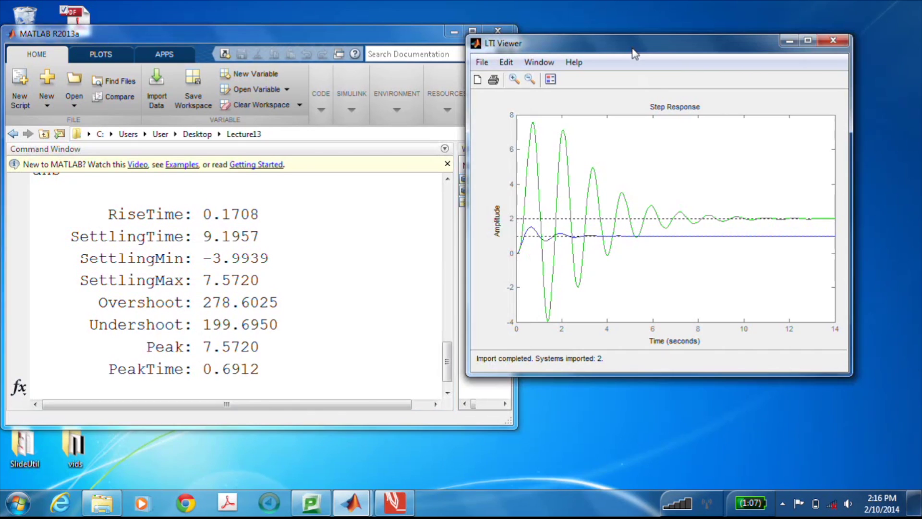
Step: Mark the peak response on both G1 and G2 step-response curves
{"action": "right_click", "coordinate": [655, 176]}
{"action": "mouse_move", "coordinate": [678, 215]}
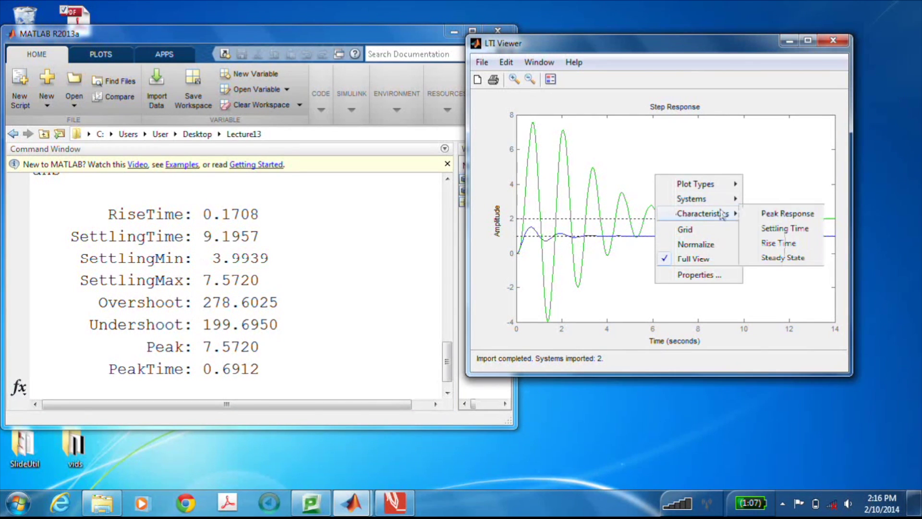
{"action": "left_click", "coordinate": [758, 217]}
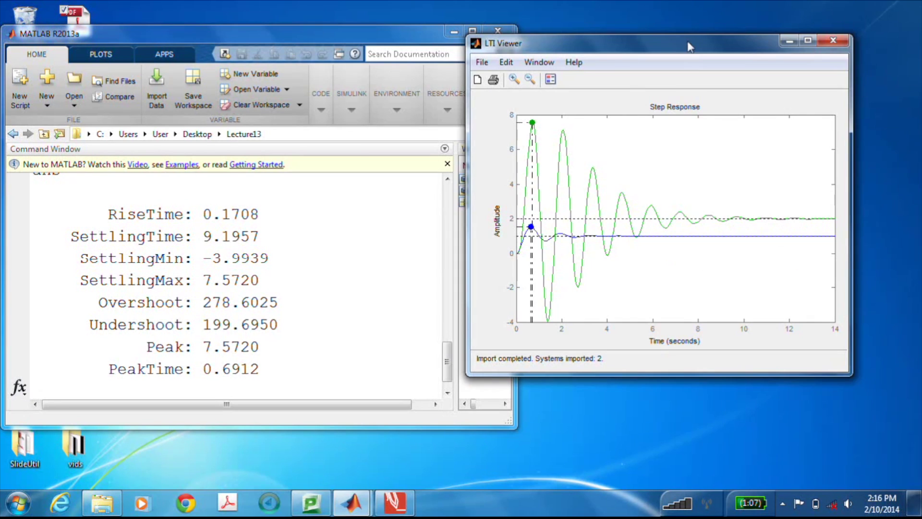
Step: Move and enlarge the LTI Viewer, then mark settling time on both curves
{"action": "left_click_drag", "start_coordinate": [689, 46], "coordinate": [467, 49]}
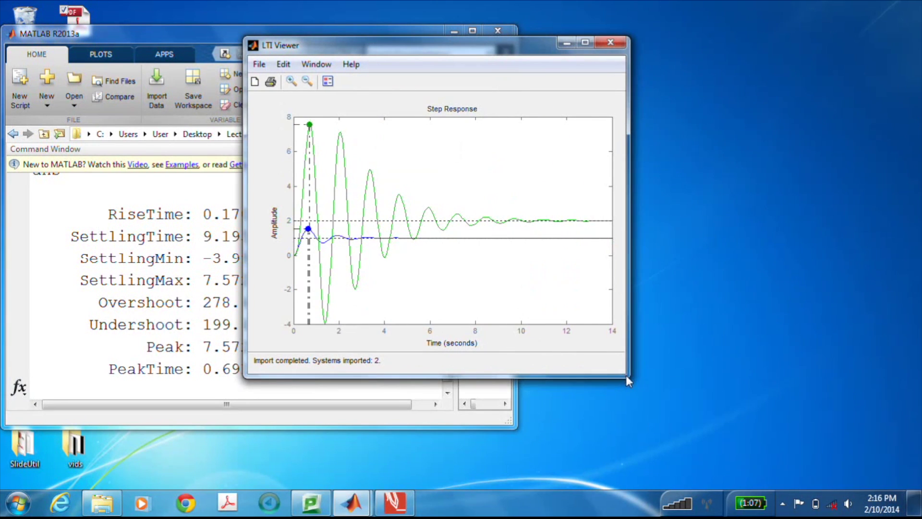
{"action": "left_click_drag", "start_coordinate": [625, 379], "coordinate": [813, 444]}
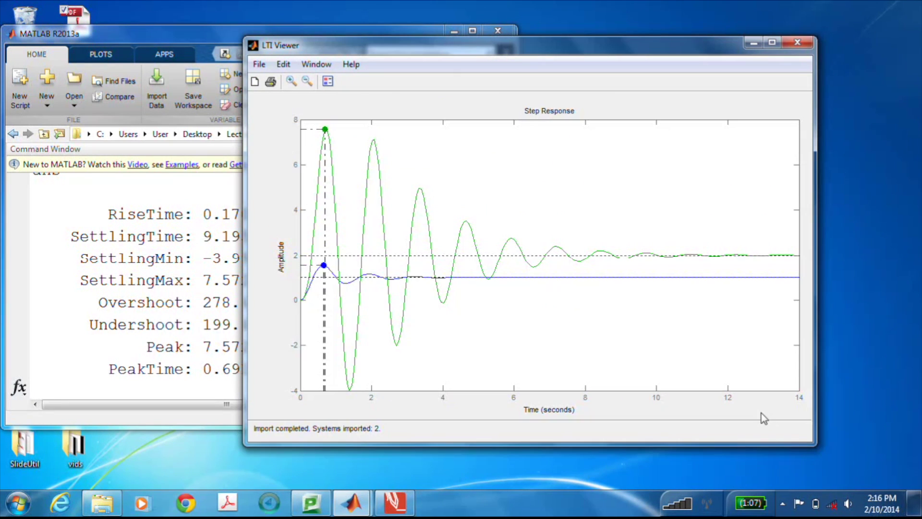
{"action": "right_click", "coordinate": [515, 128]}
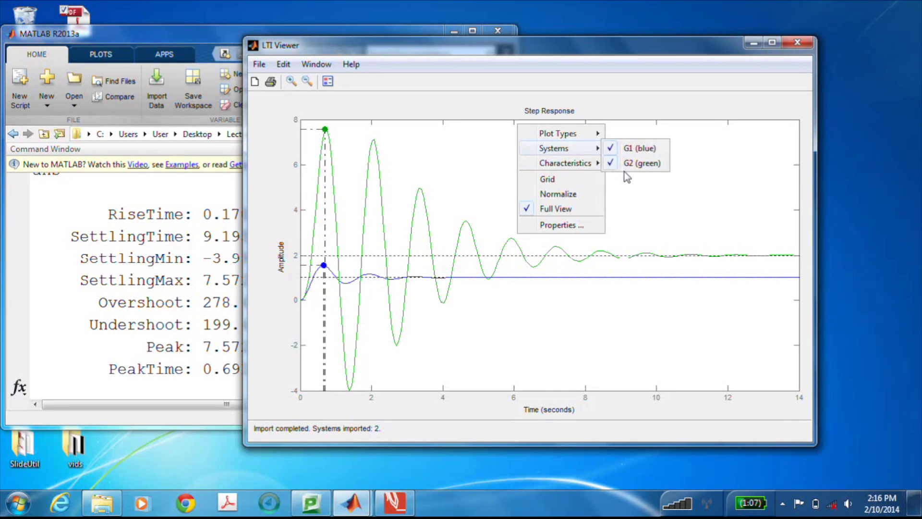
{"action": "mouse_move", "coordinate": [597, 164]}
{"action": "left_click", "coordinate": [625, 180]}
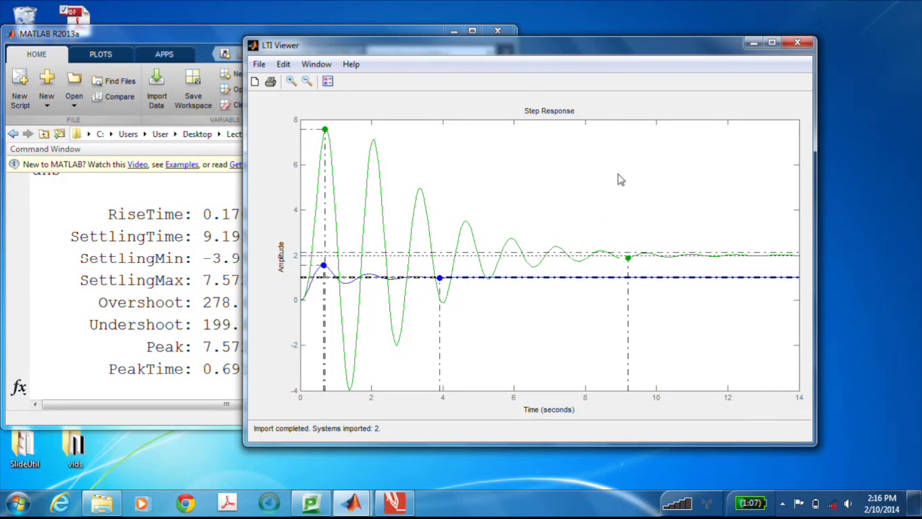